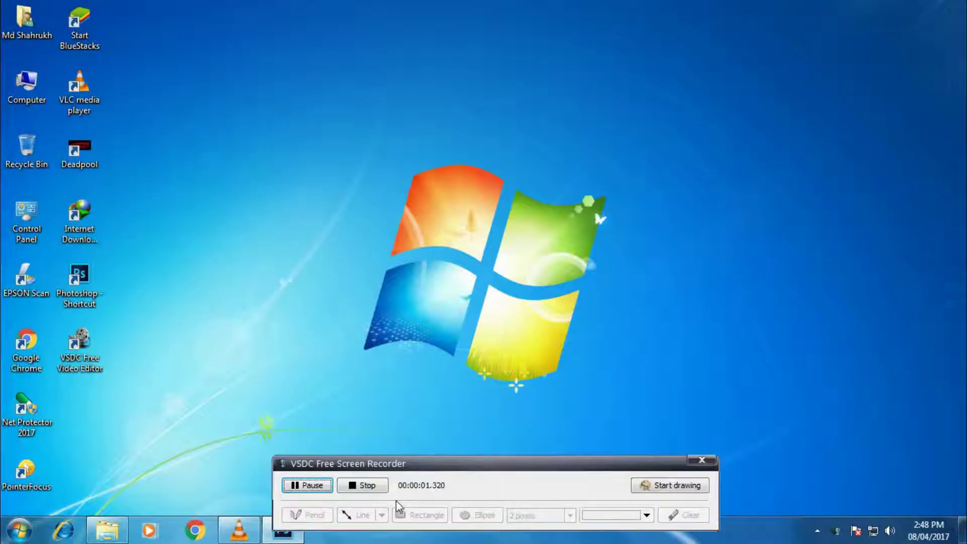
Bring Photoshop back to the front with maxresdefault (1).jpg loaded.
click(283, 530)
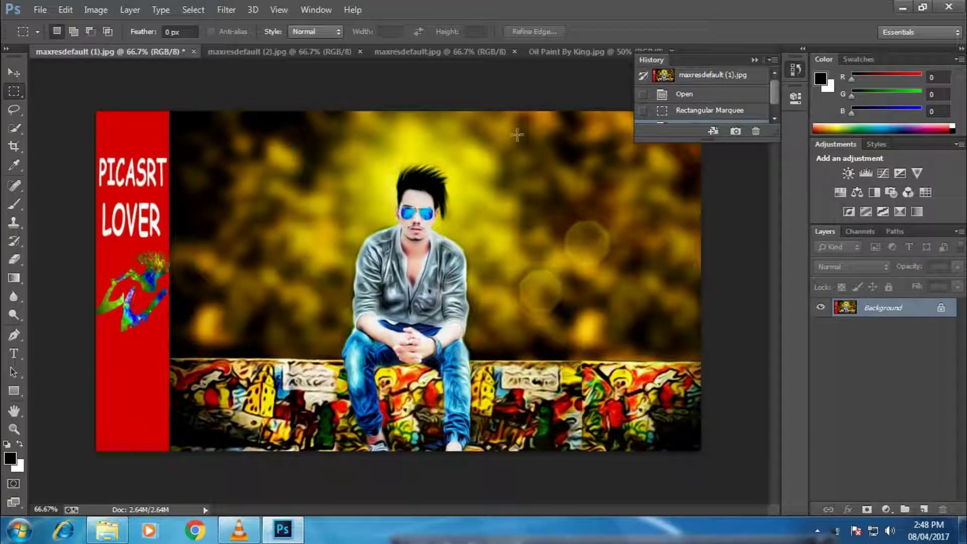
Hide History and pick the Move tool, then view each open photo, ending on maxresdefault (1).jpg.
click(756, 60)
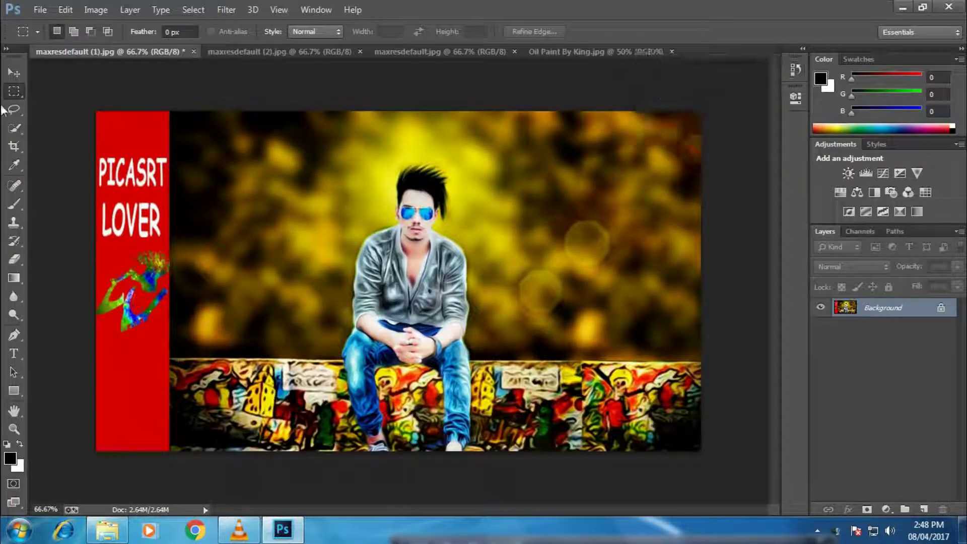
click(14, 74)
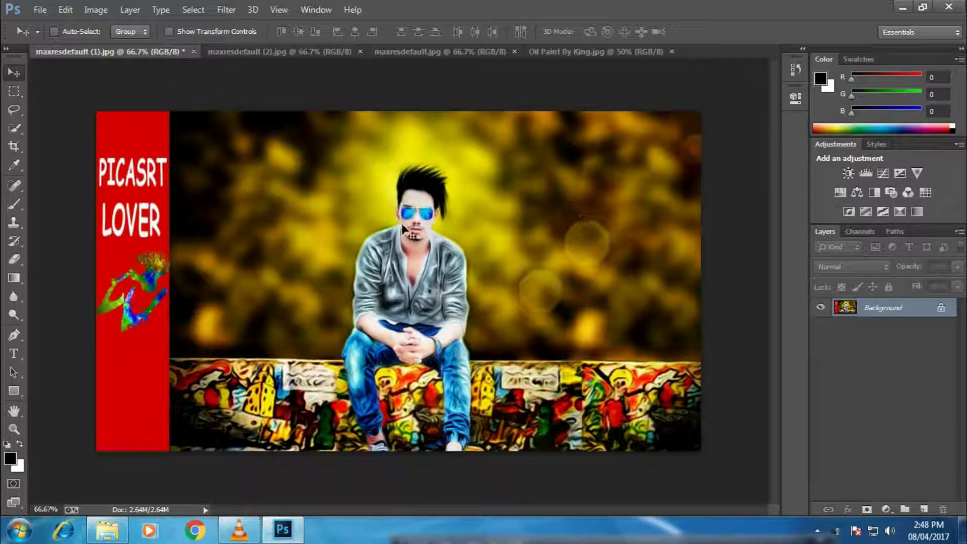
click(268, 51)
click(383, 52)
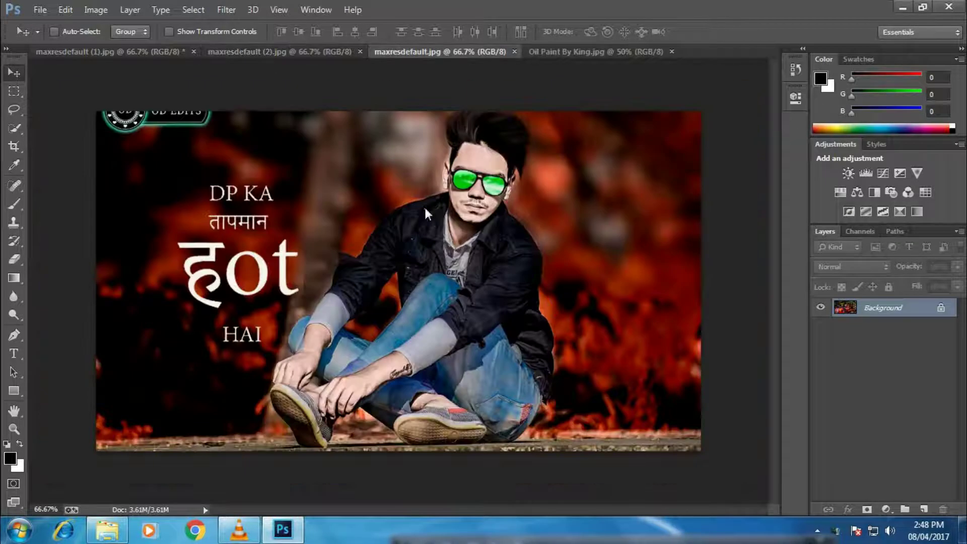
click(563, 50)
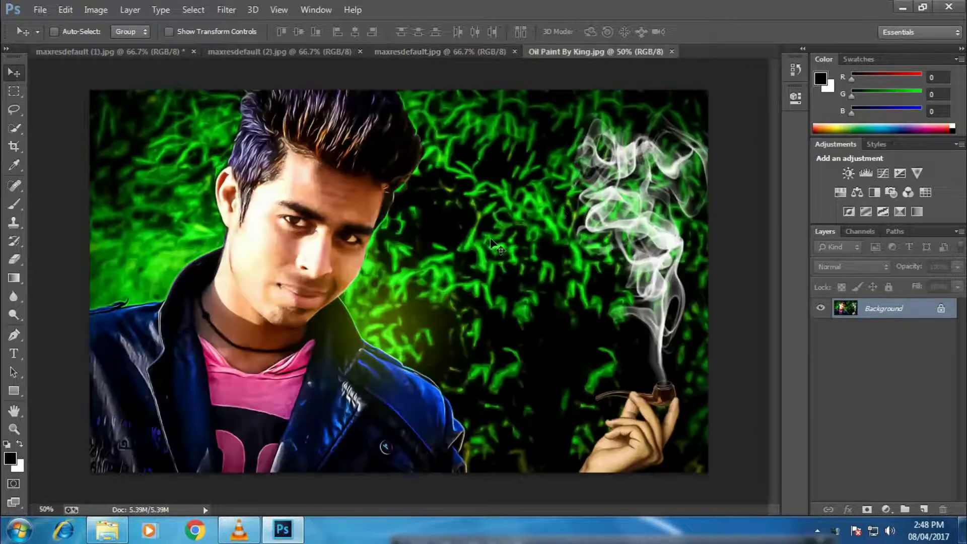
click(57, 52)
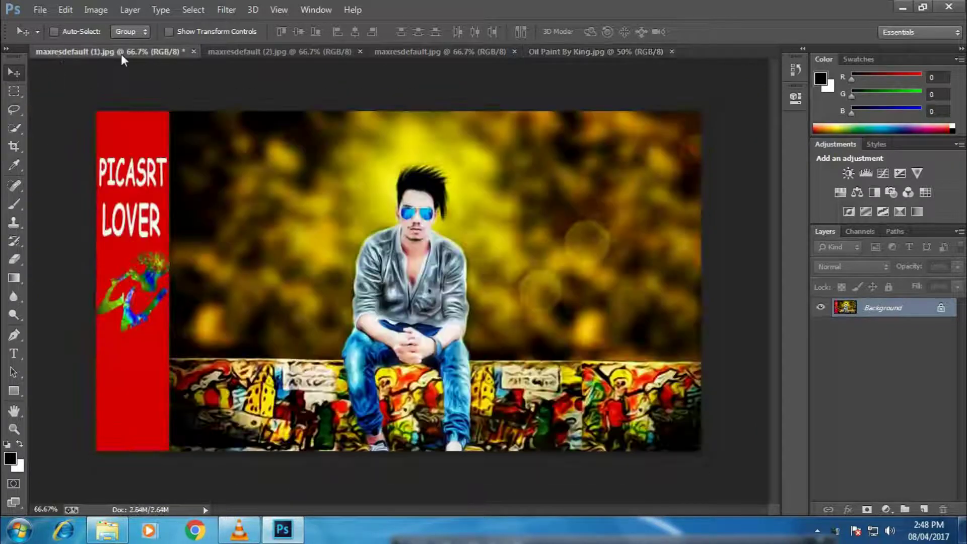
Try Filter > Oil Paint twice, dismiss the file-not-found error, and switch to Chrome.
click(219, 9)
click(249, 132)
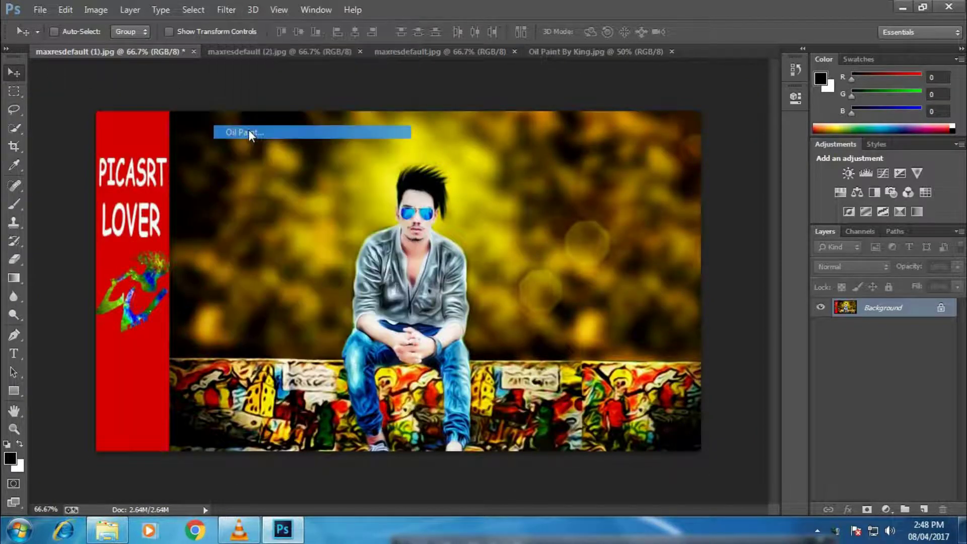
click(498, 208)
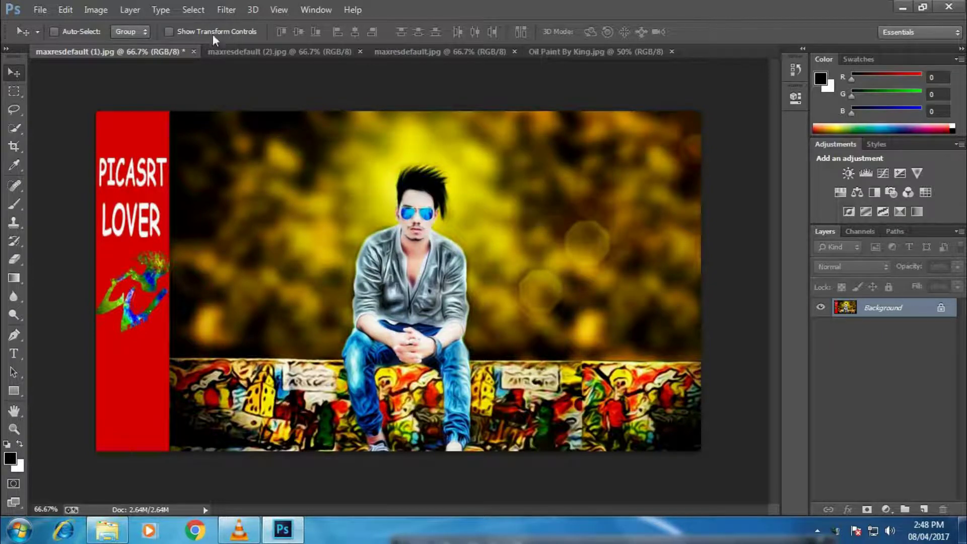
click(227, 9)
click(246, 132)
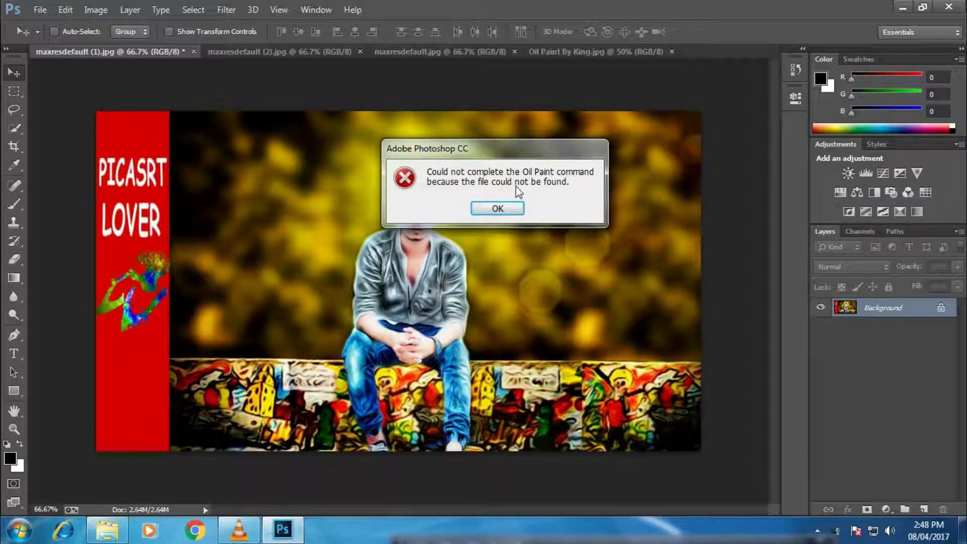
click(497, 209)
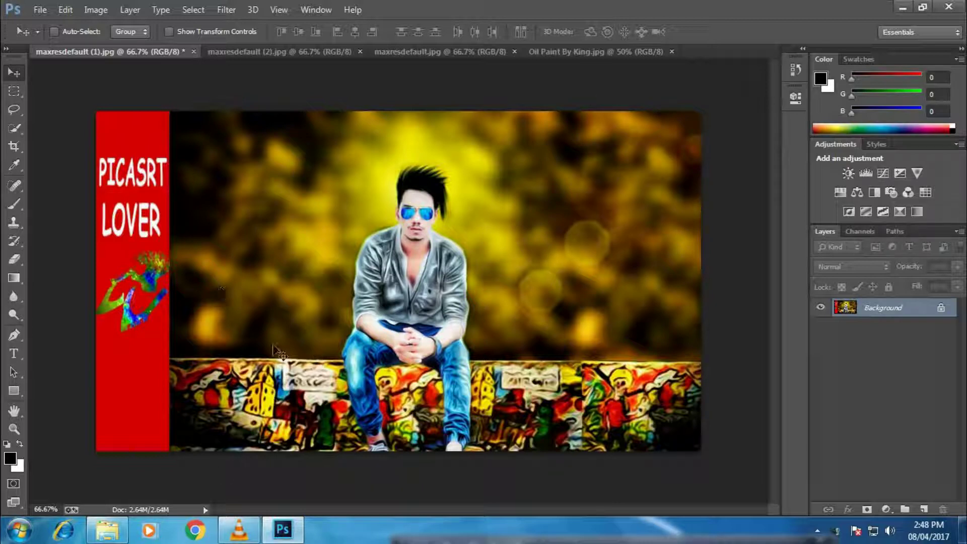
click(197, 539)
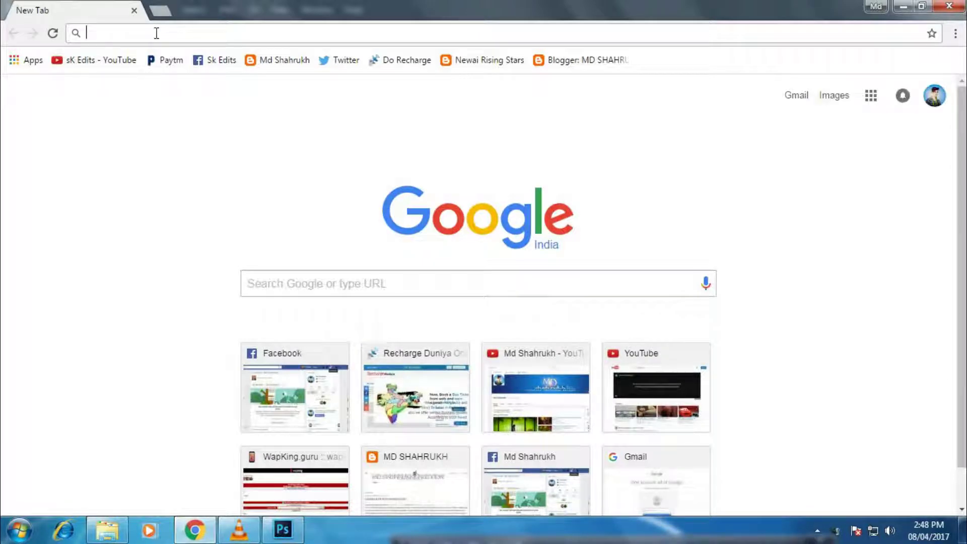
Load the author's blogspot.in blog address in Chrome.
text(md)
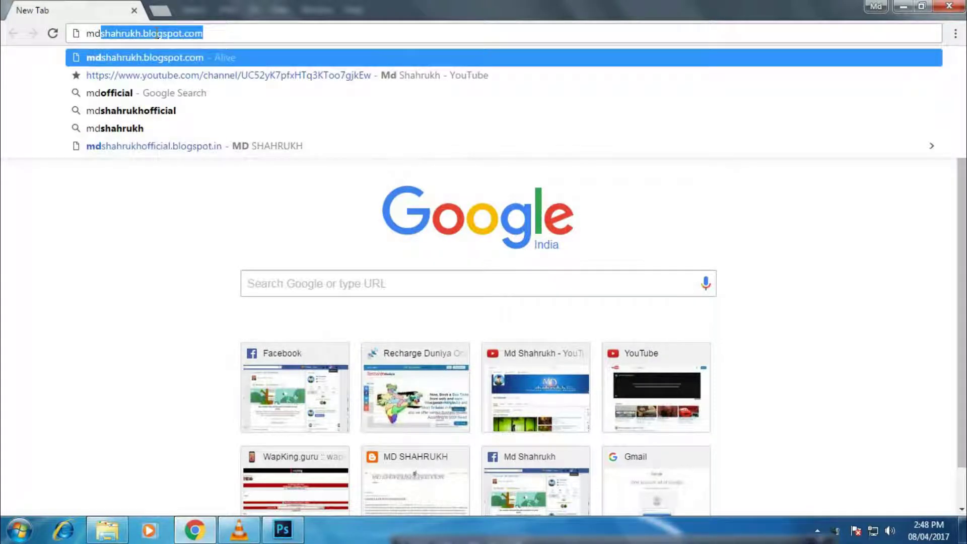
text(shah)
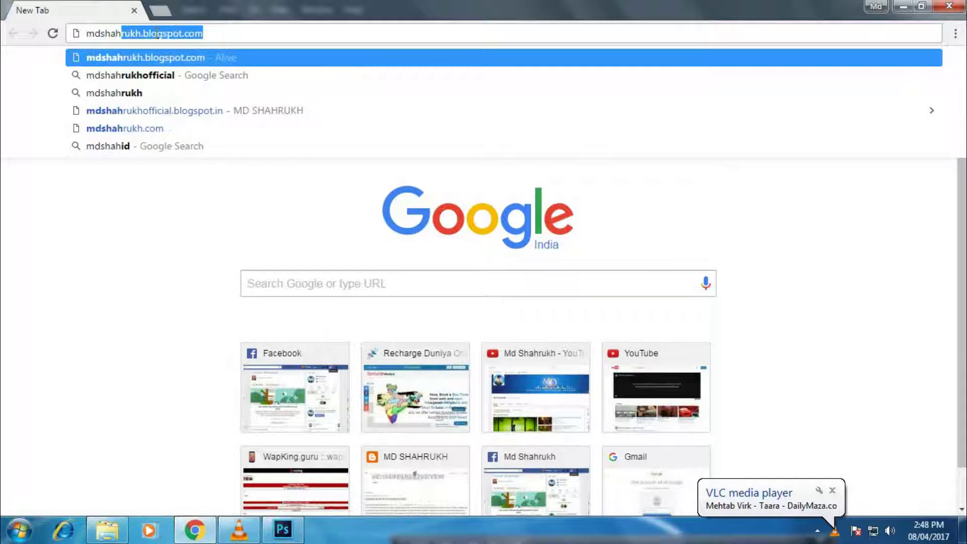
text(rukh)
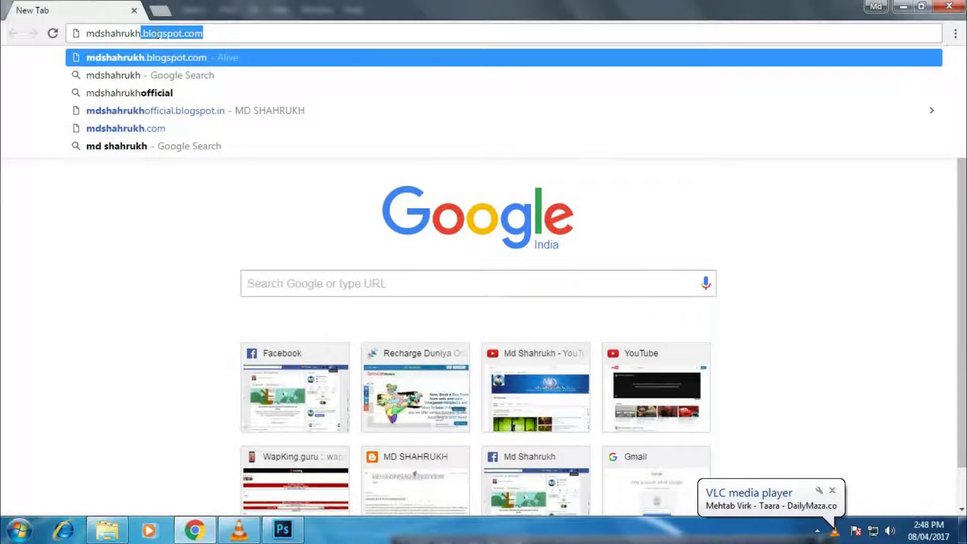
text(offici)
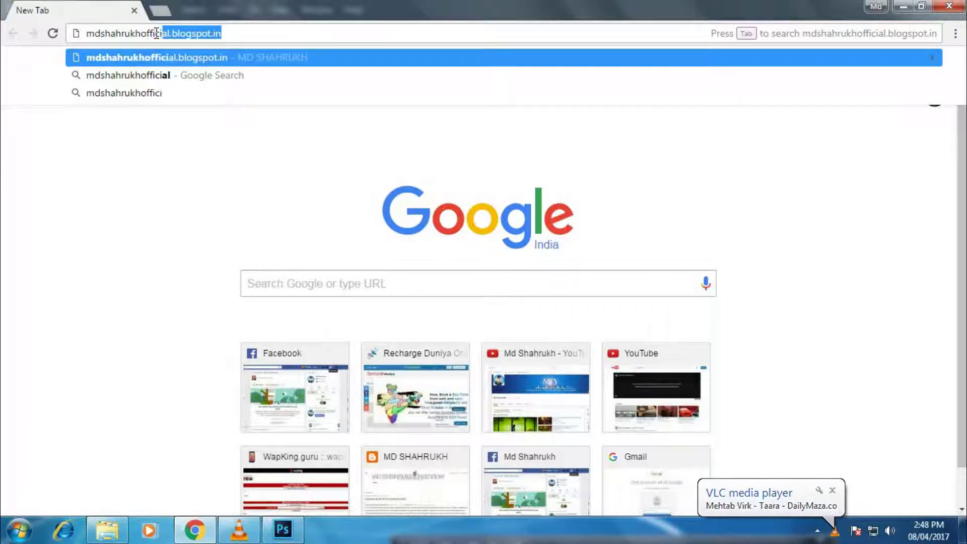
text(al.)
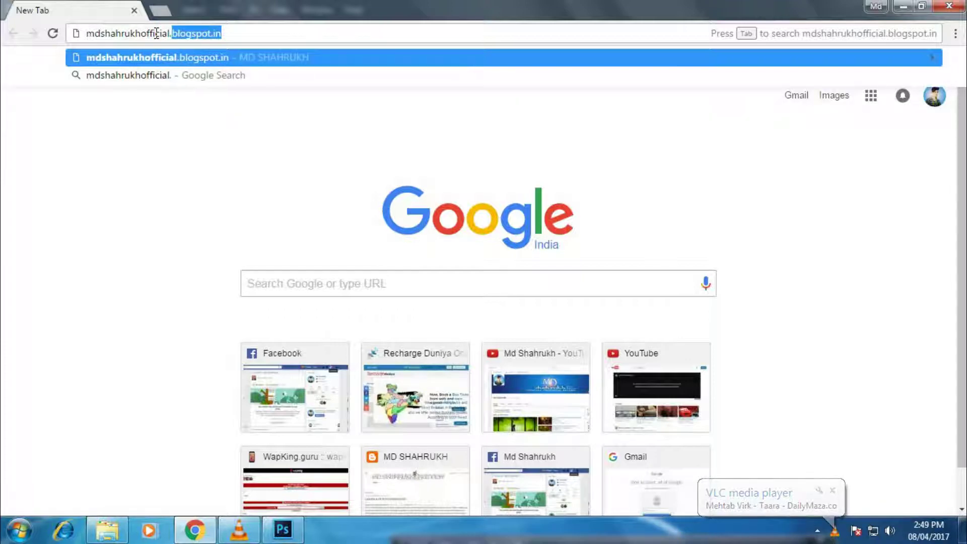
text(blog)
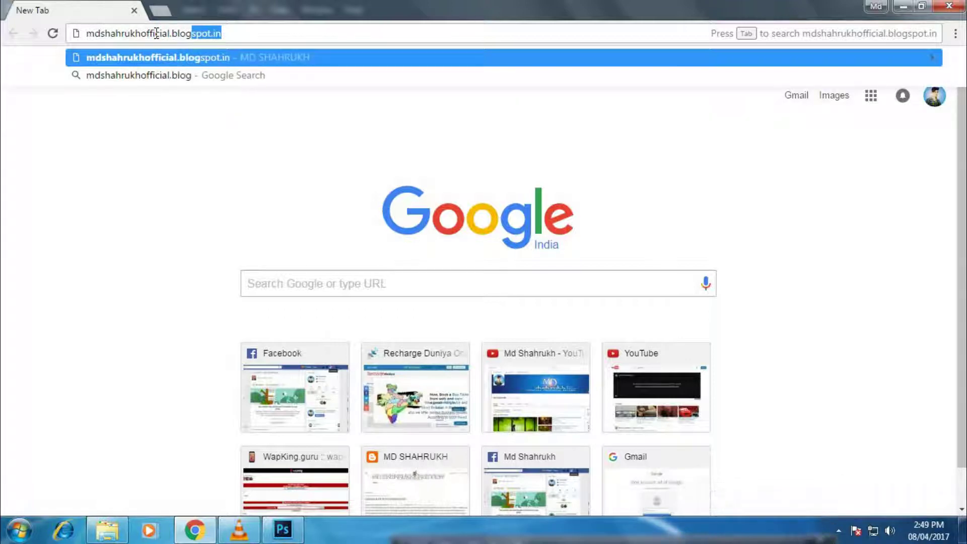
text(spot)
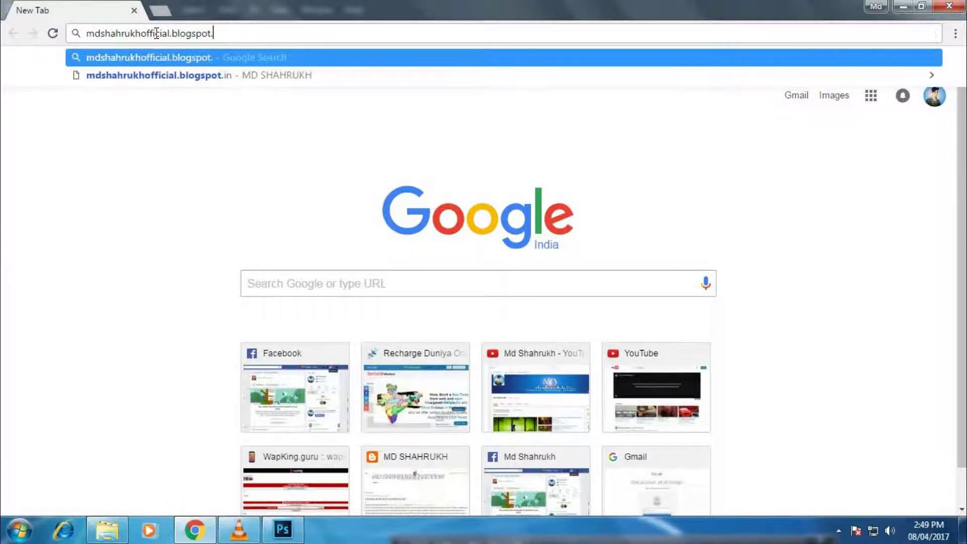
text(.in)
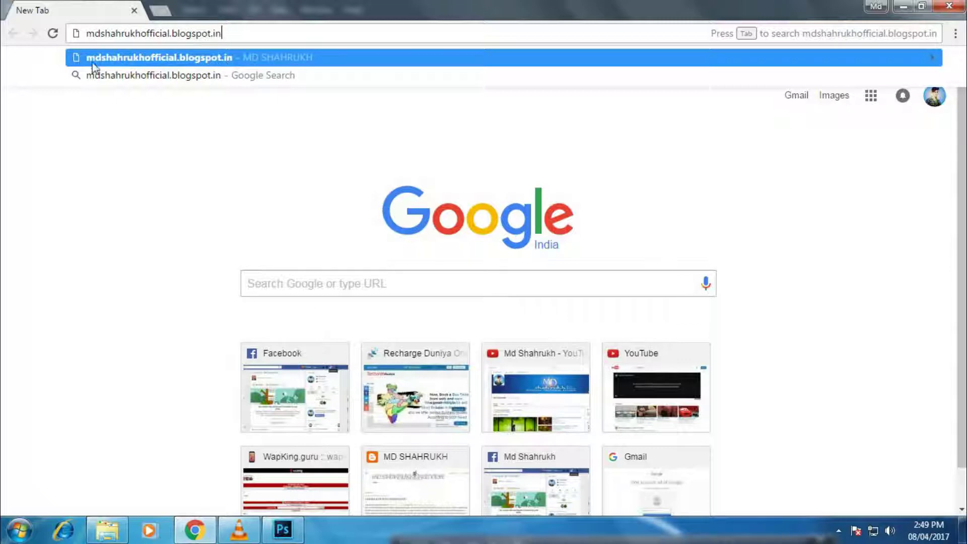
key(Return)
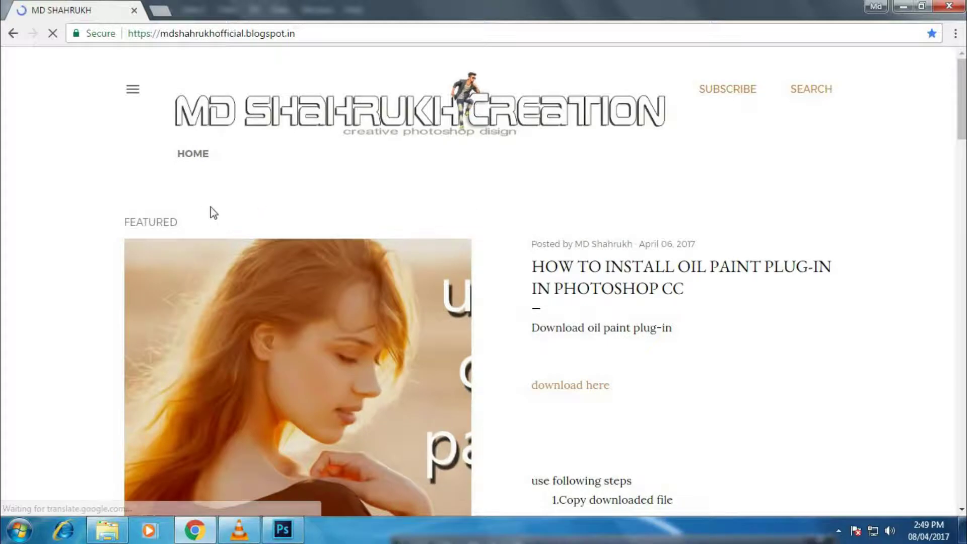
Open the full Oil Paint plug-in post and follow its link to Oil Paint.8bf on Google Drive.
scroll(383, 221, down, 4)
scroll(327, 222, up, 1)
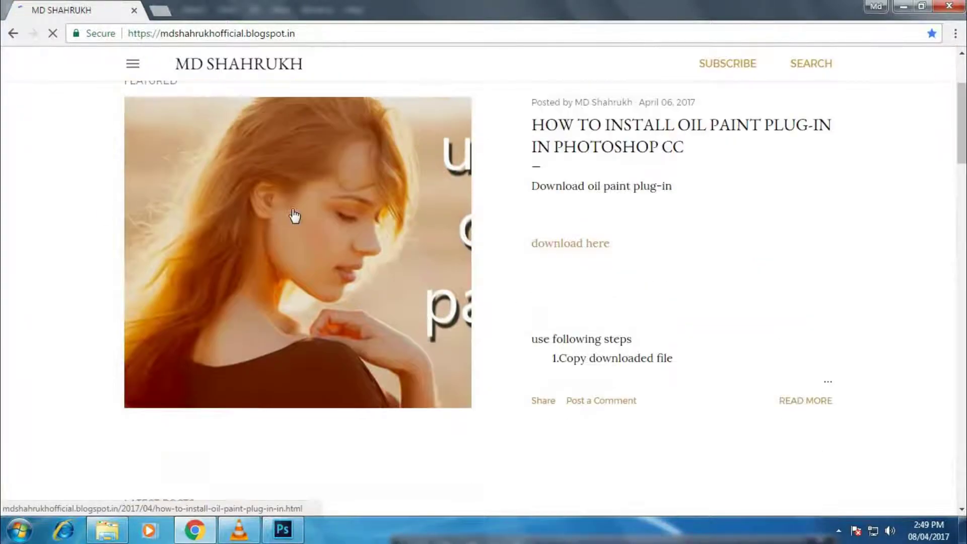
click(786, 401)
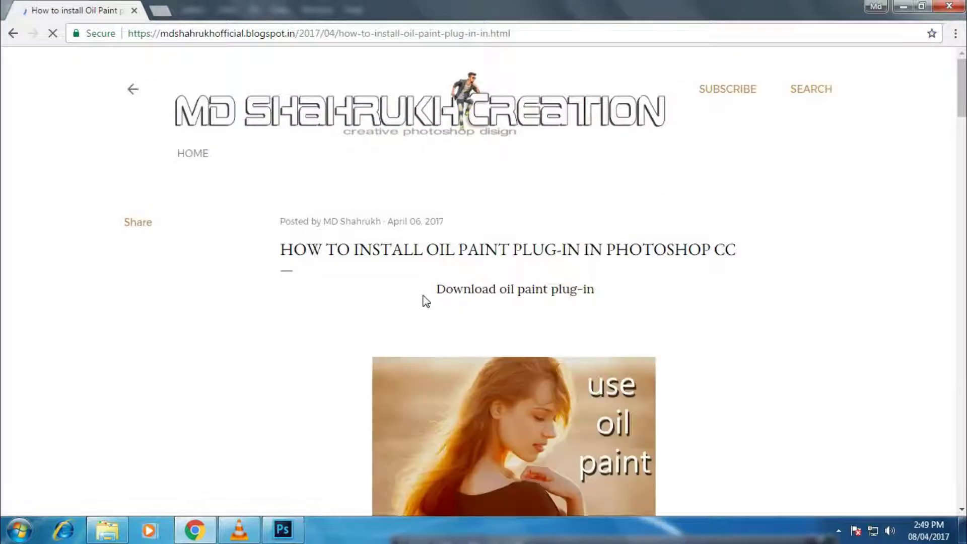
scroll(424, 302, down, 1)
scroll(426, 304, down, 1)
scroll(425, 305, down, 1)
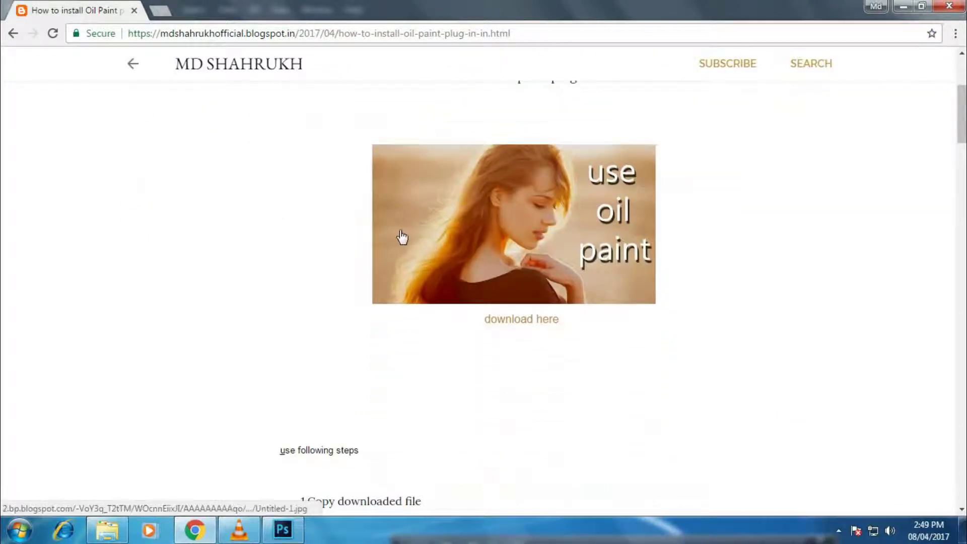
scroll(401, 237, up, 1)
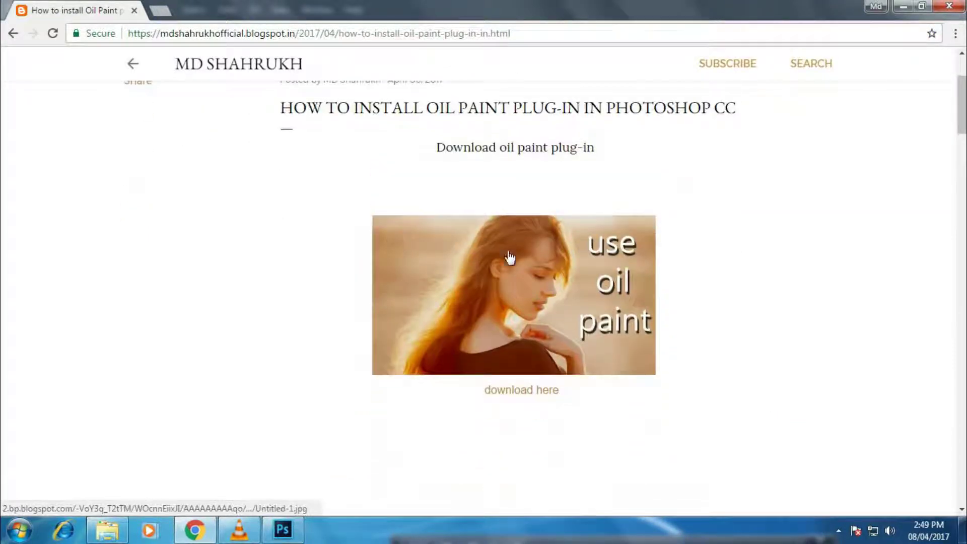
click(512, 391)
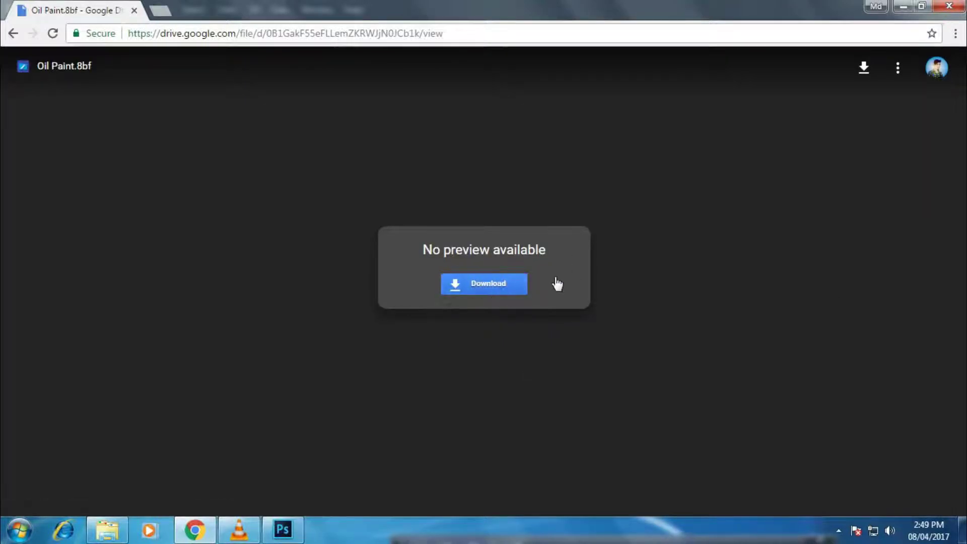
Start downloading Oil Paint.8bf, pause it, and close Chrome despite the unfinished download.
click(491, 287)
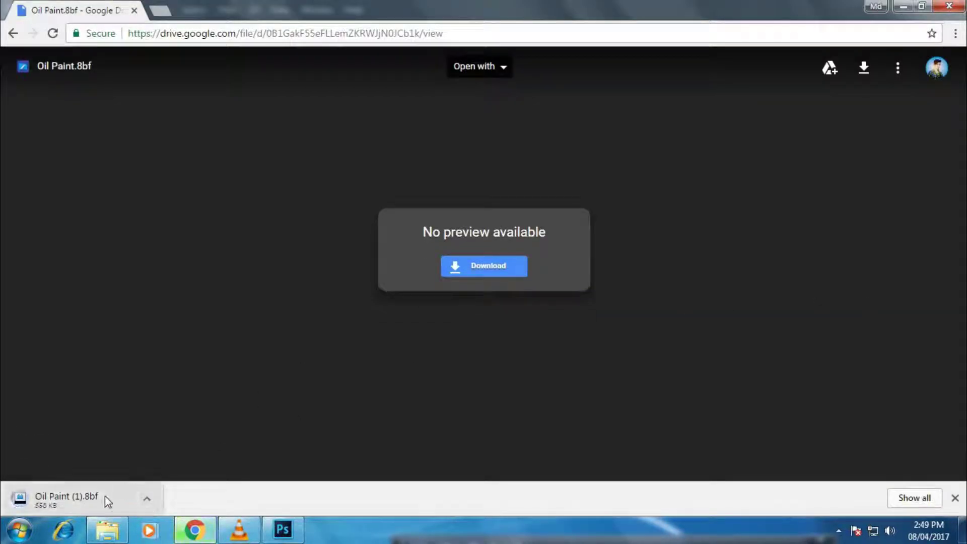
click(147, 499)
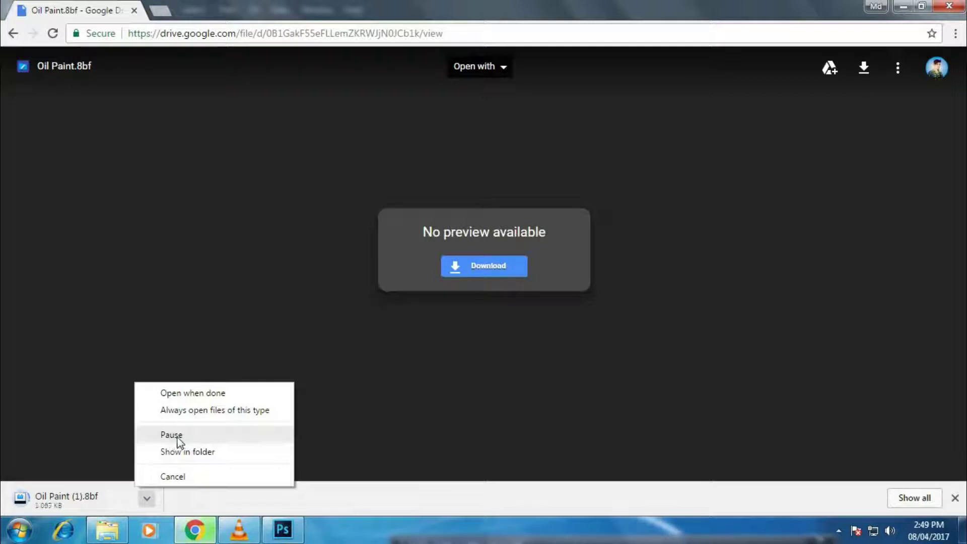
click(211, 438)
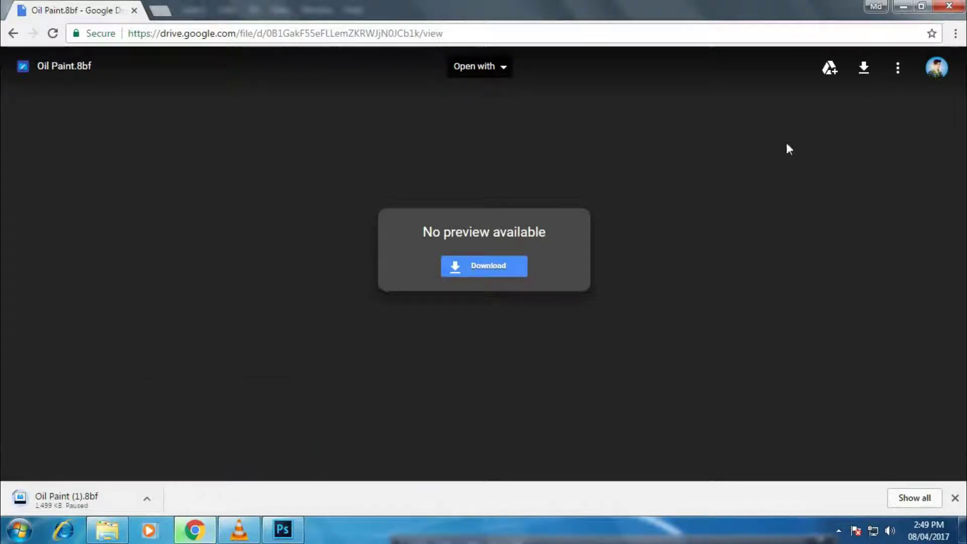
click(941, 10)
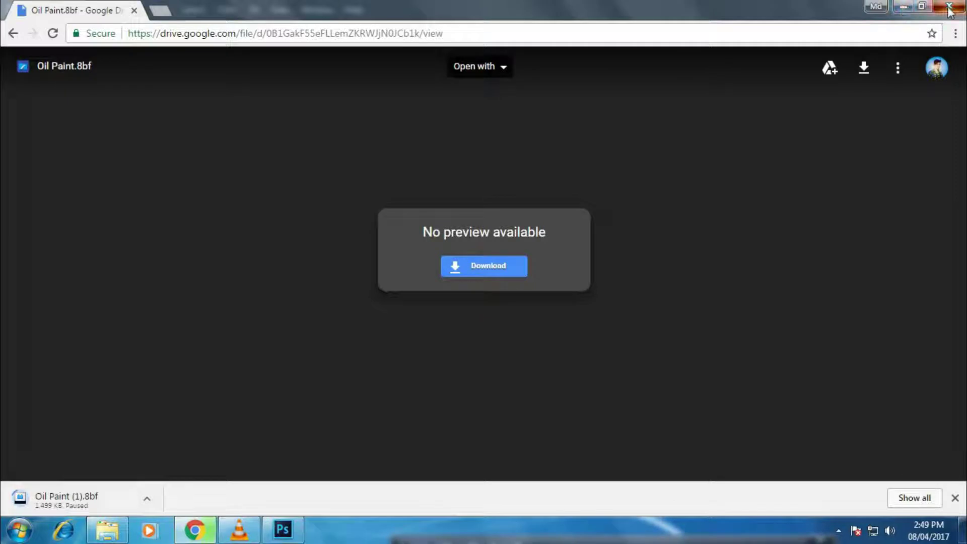
click(496, 127)
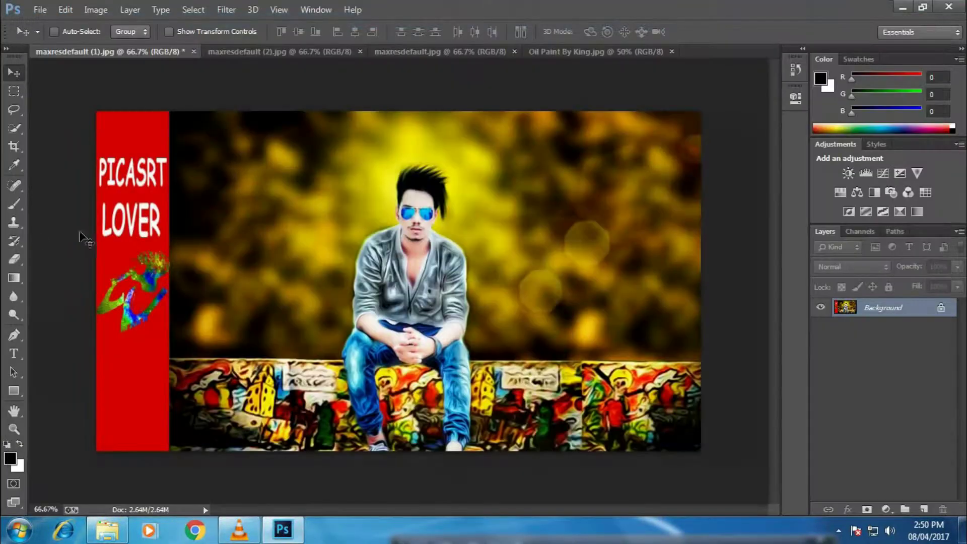
Copy the Oil Paint plug-in file from the Downloads folder.
click(901, 7)
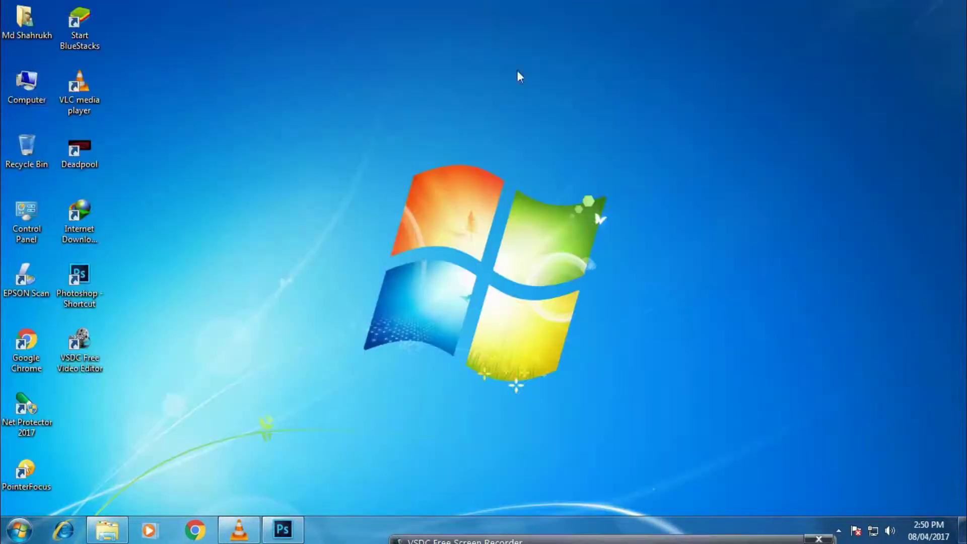
double_click(14, 89)
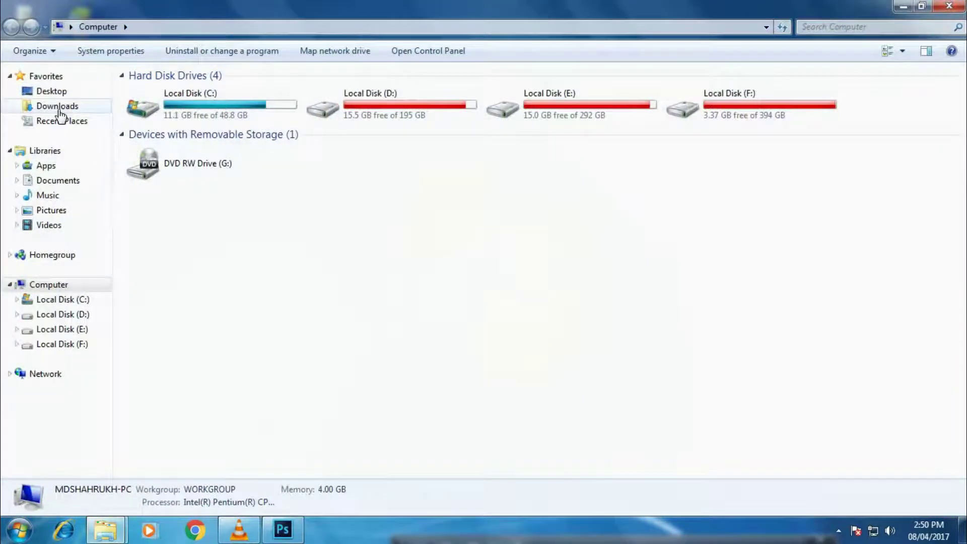
click(56, 106)
click(717, 126)
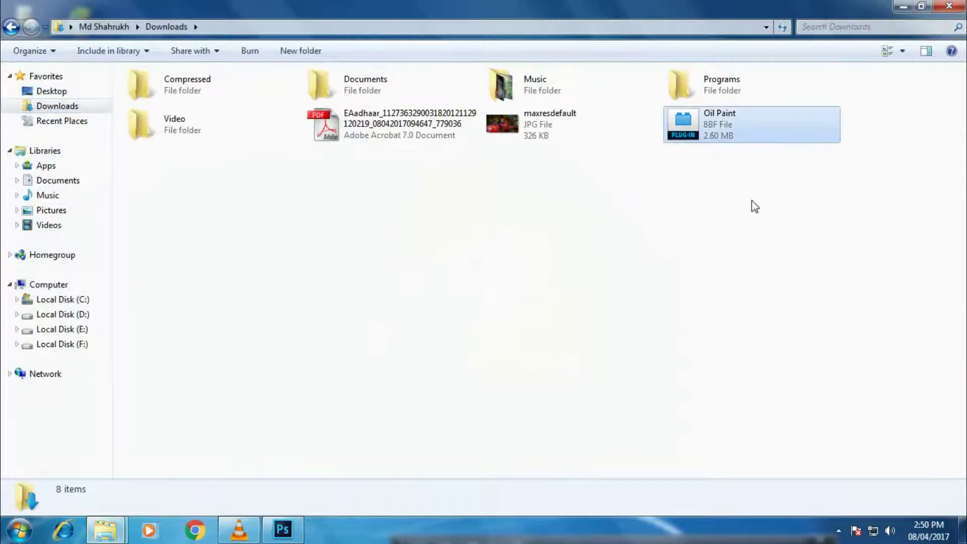
right_click(724, 126)
click(765, 244)
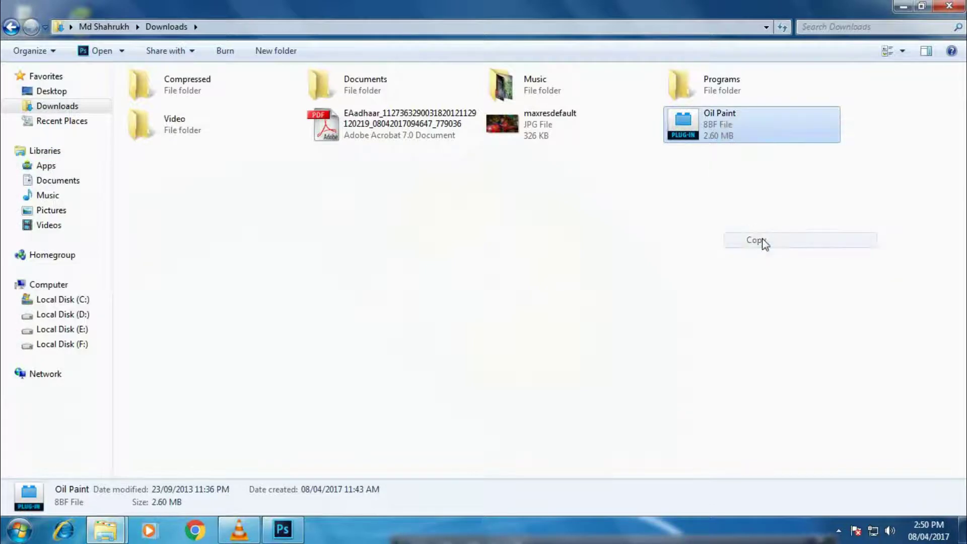
Paste it into C:\Program Files (x86)\Photoshop CC\Required\Plug-Ins\Filters.
click(74, 301)
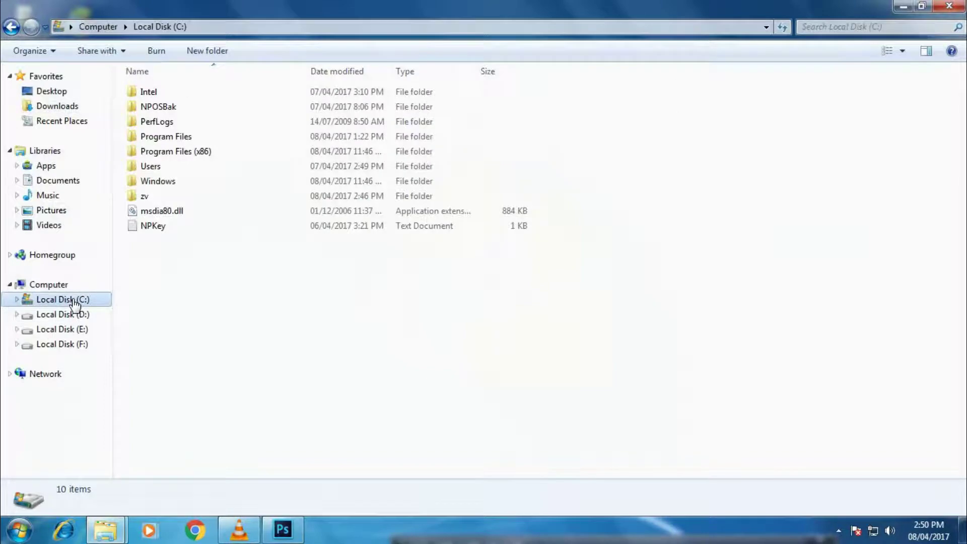
double_click(151, 152)
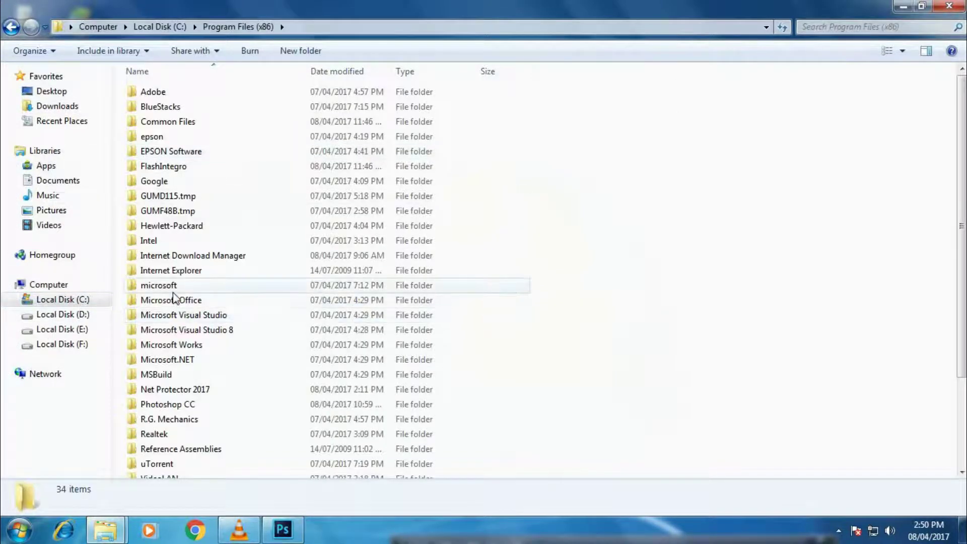
click(172, 291)
scroll(173, 294, down, 3)
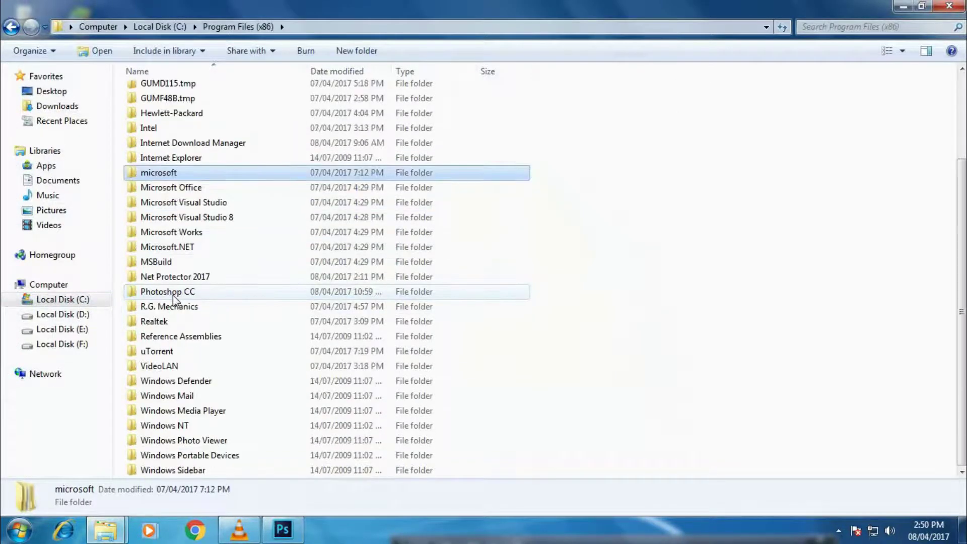
click(173, 292)
double_click(176, 295)
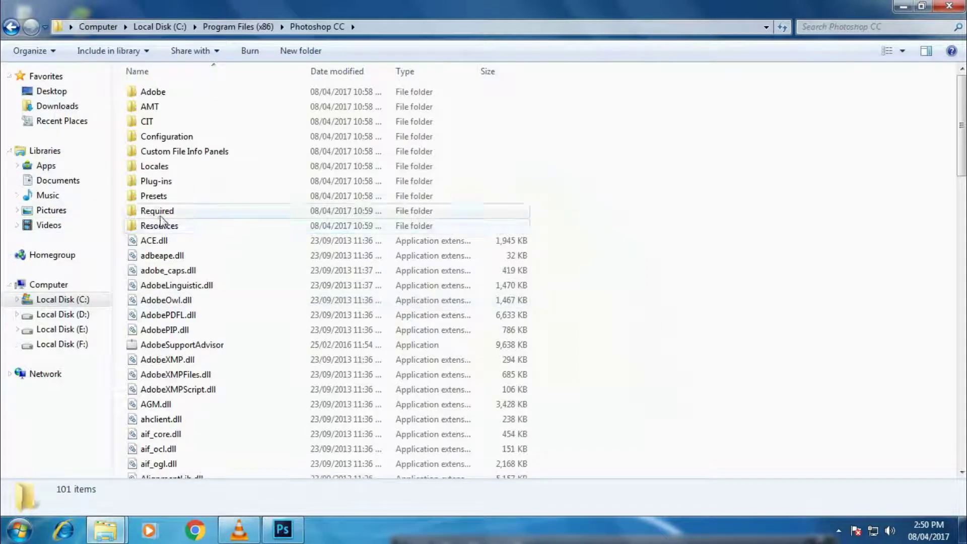
click(147, 213)
double_click(147, 213)
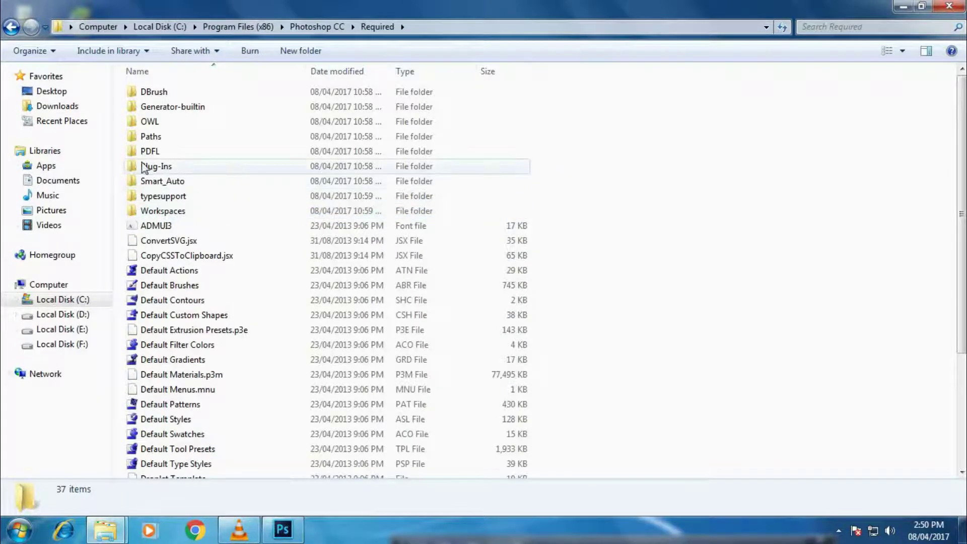
click(164, 169)
double_click(151, 172)
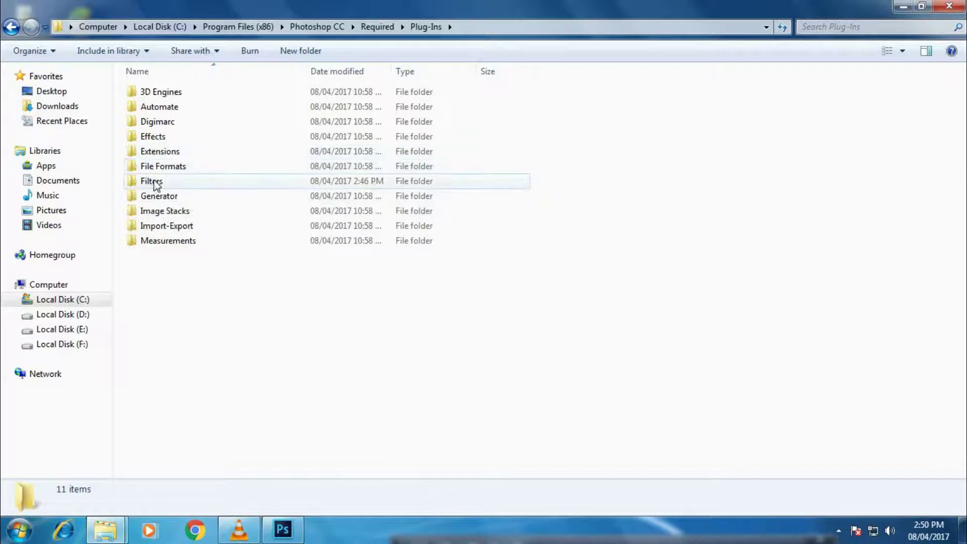
double_click(154, 183)
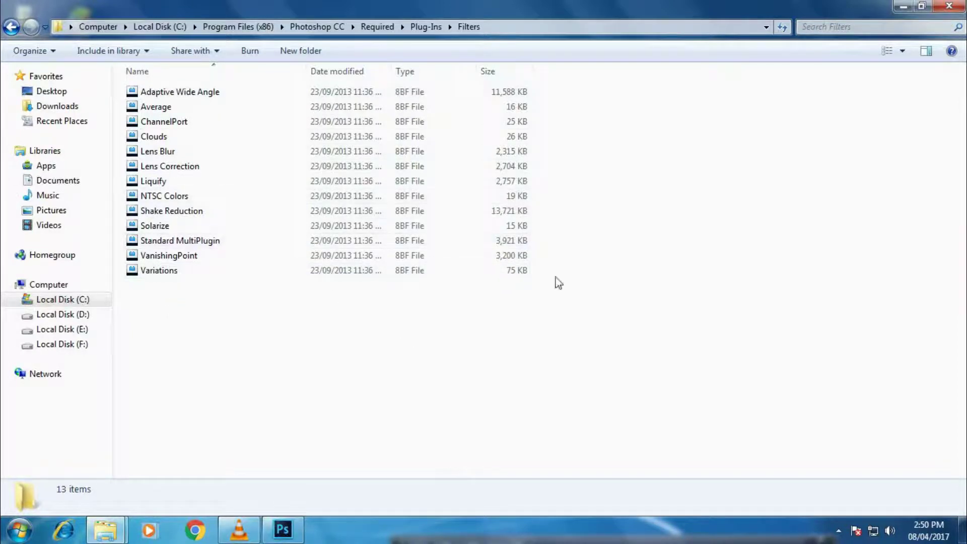
right_click(608, 170)
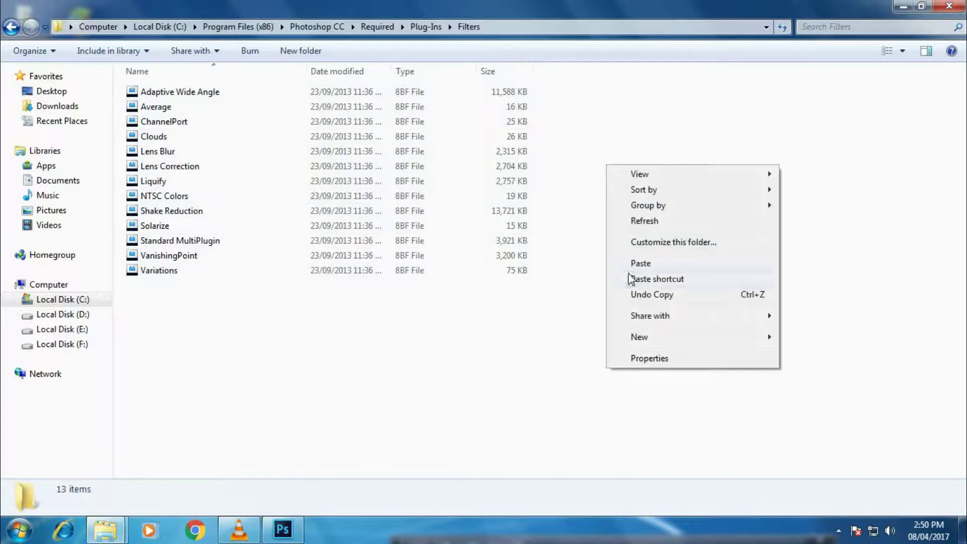
click(647, 265)
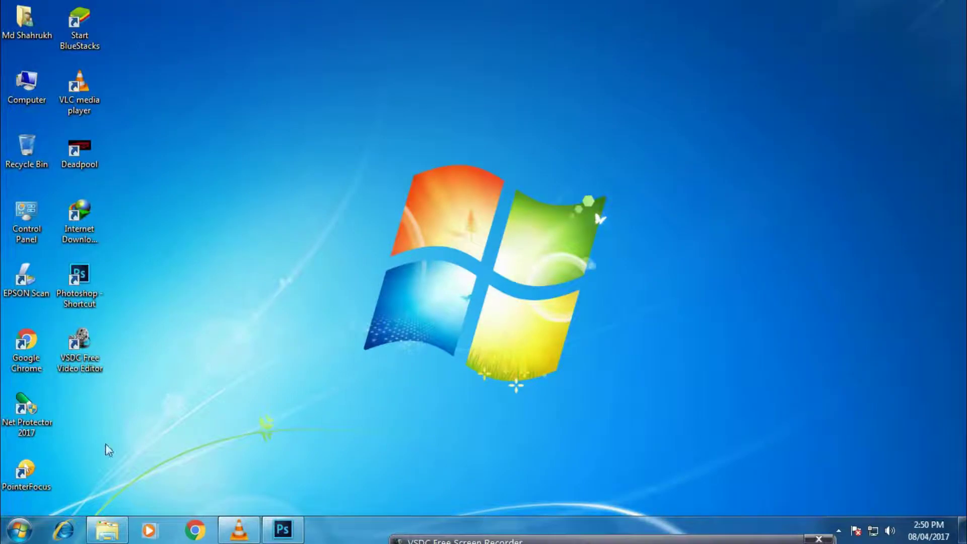
Quit and relaunch Photoshop, then close the Color Efex Pro and Google Nik panels.
click(291, 532)
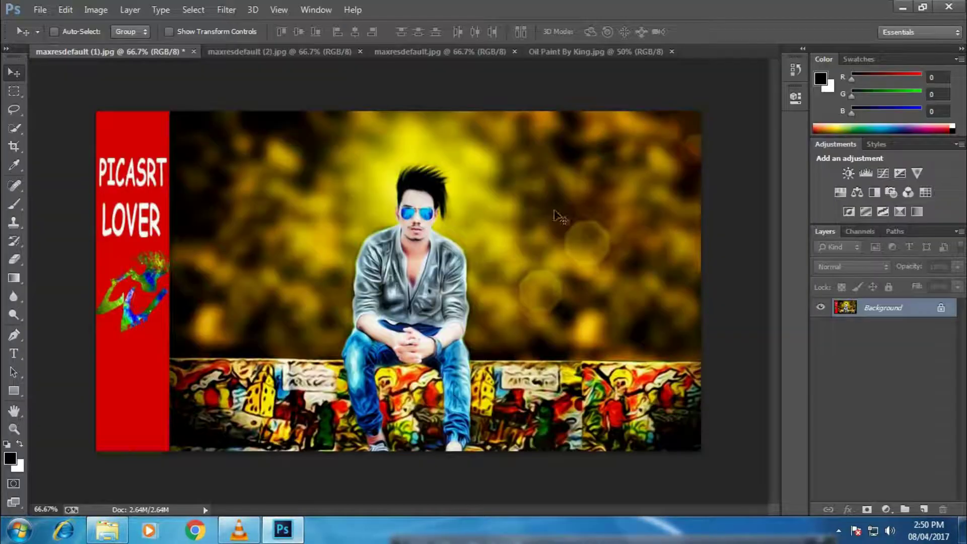
click(949, 7)
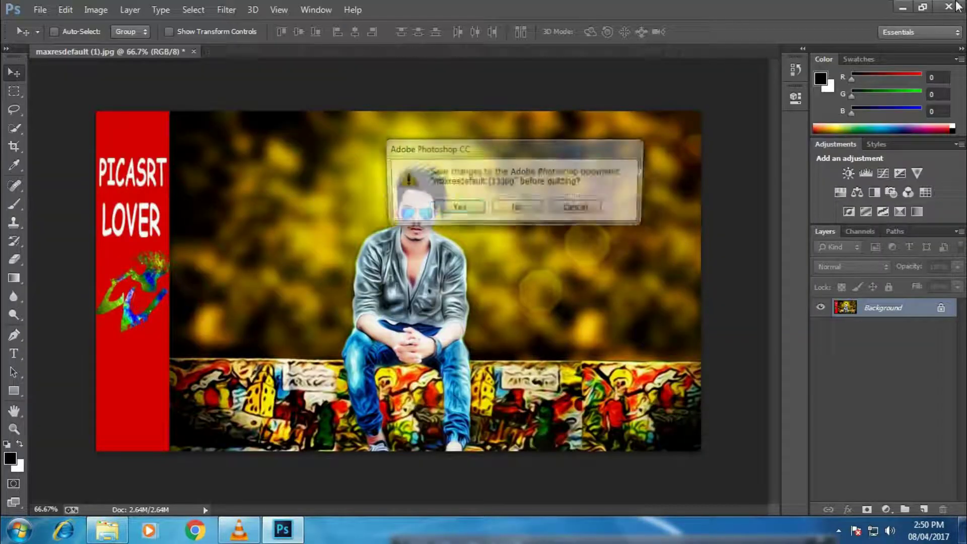
click(519, 209)
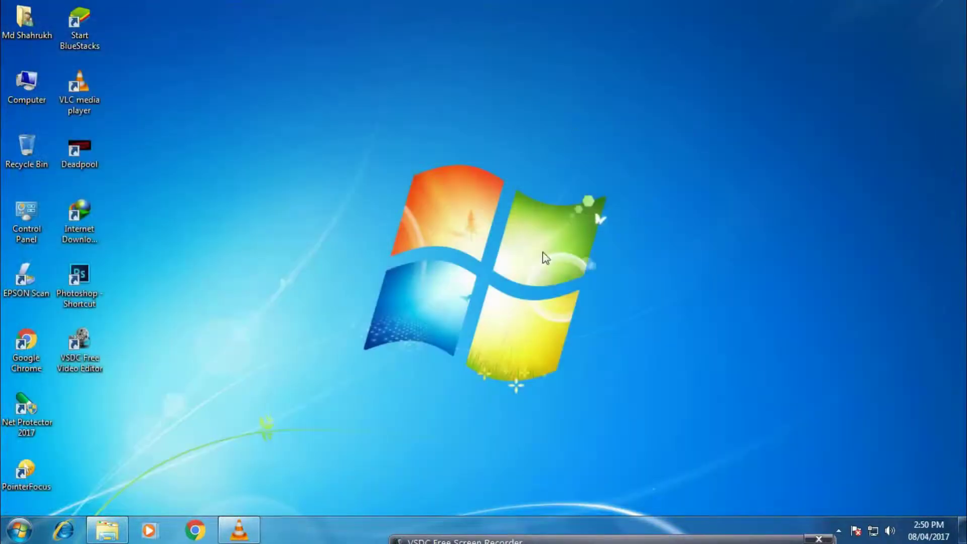
double_click(77, 275)
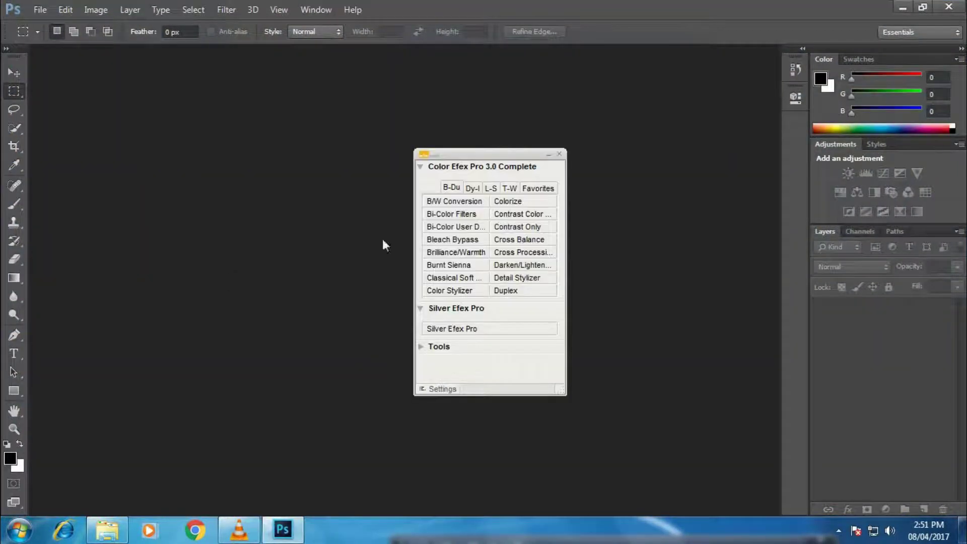
click(560, 154)
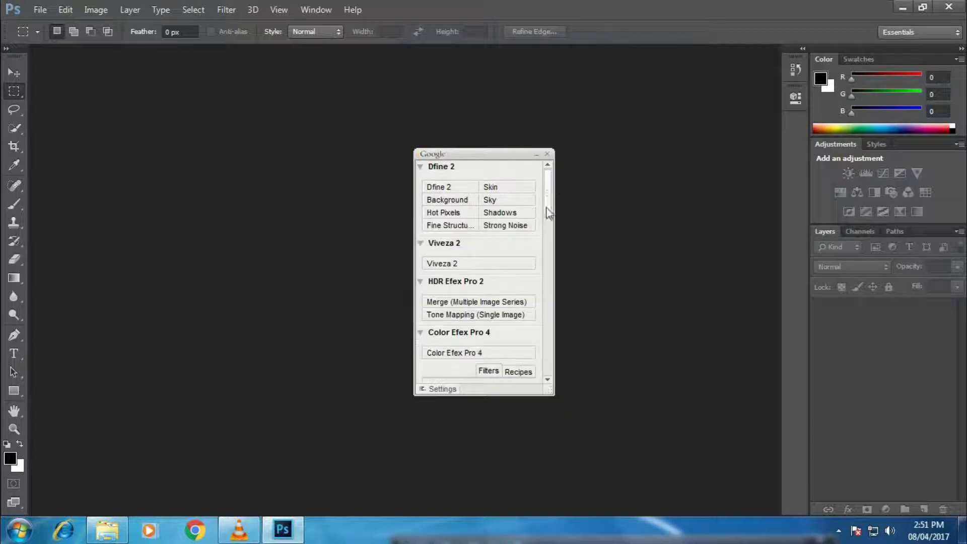
click(548, 155)
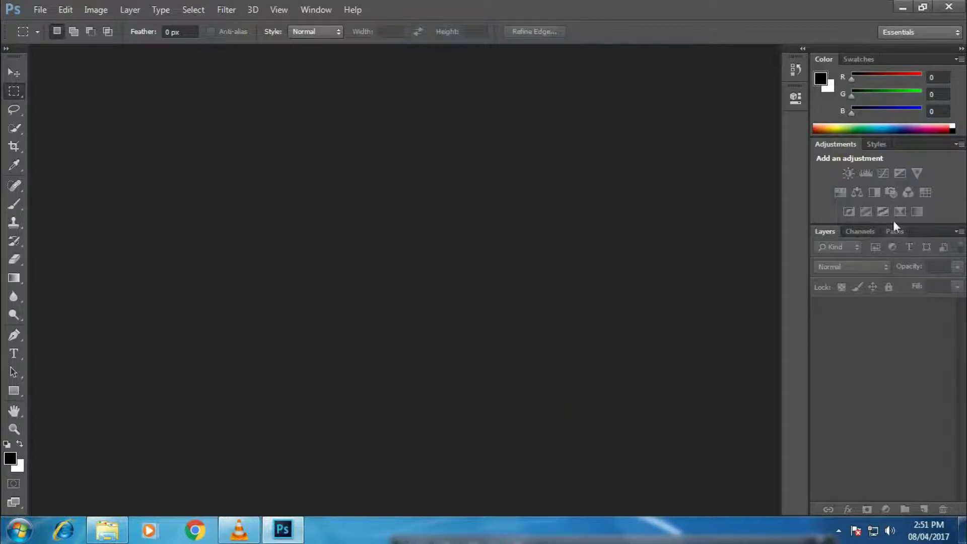
Open all four portrait images, showing maxresdefault (1).jpg with the Move tool active.
click(51, 9)
click(46, 38)
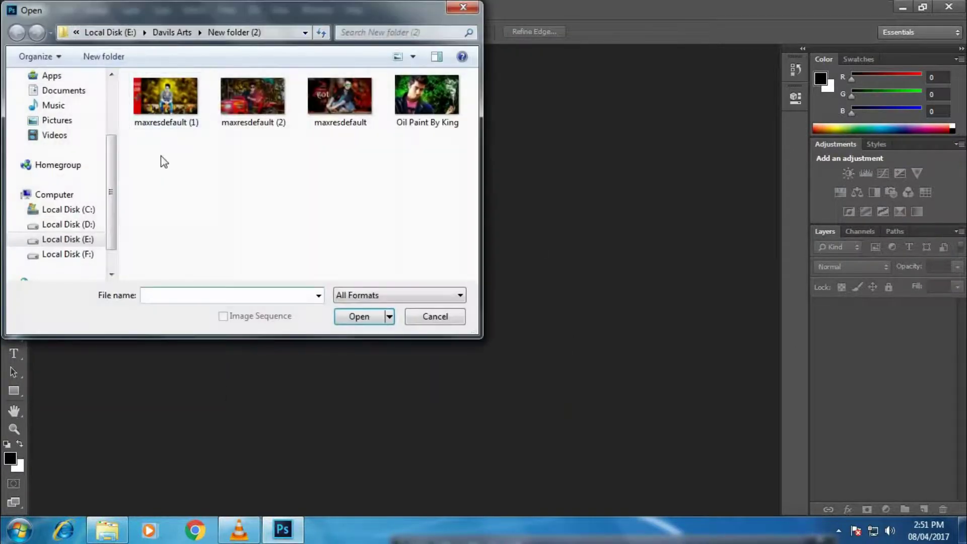
drag(161, 156, 403, 94)
click(359, 316)
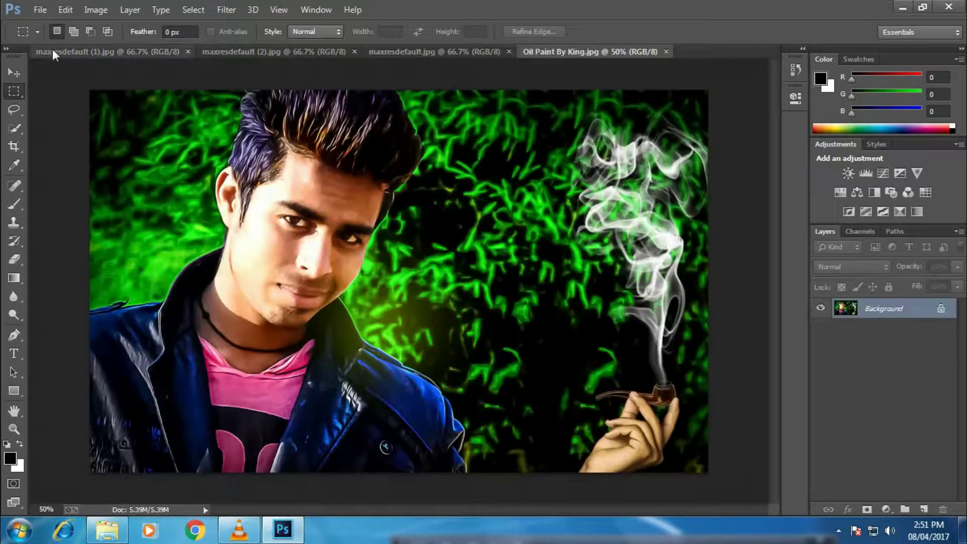
click(53, 51)
click(22, 75)
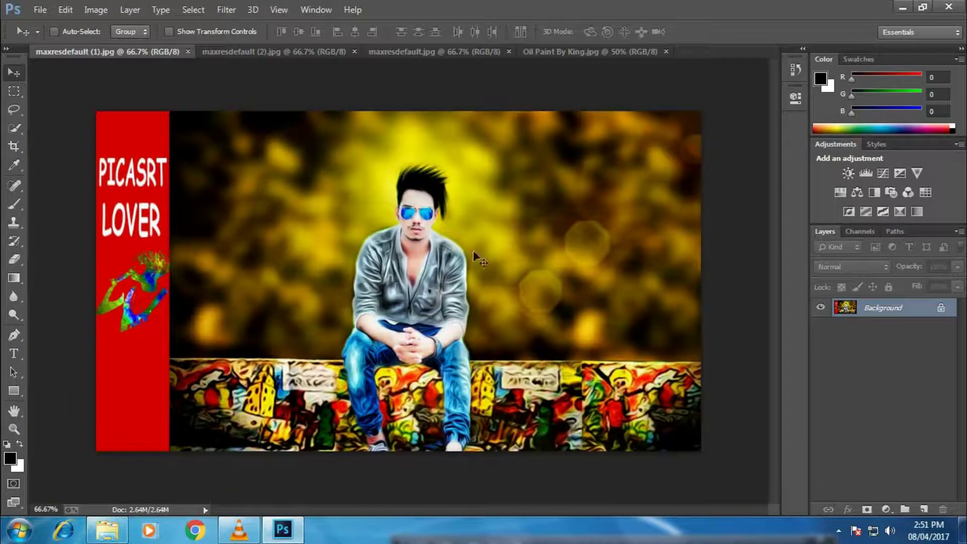
Apply Oil Paint: Stylization 0.99, Cleanliness 0.7, Scale 0.1; Bristle Detail, Angular Direction, Shine 0.
click(226, 15)
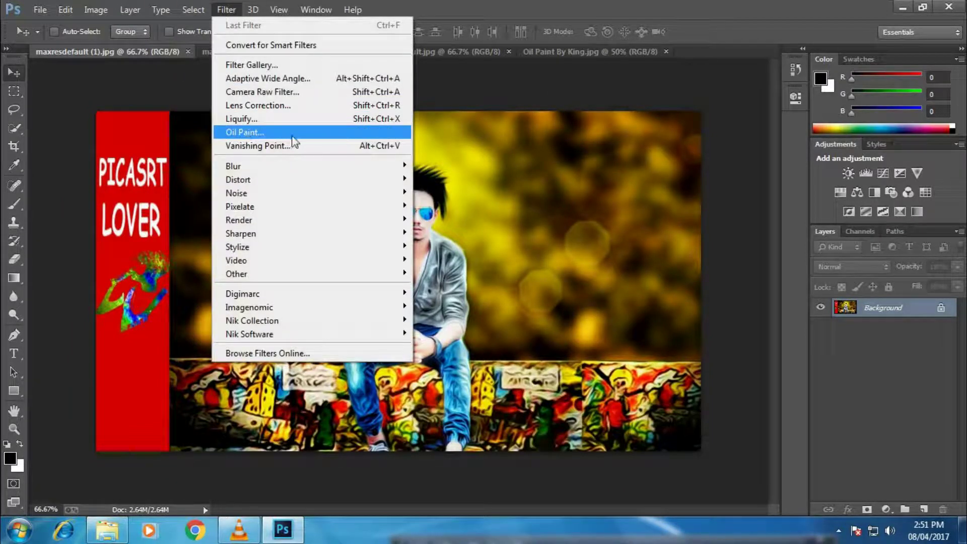
click(267, 137)
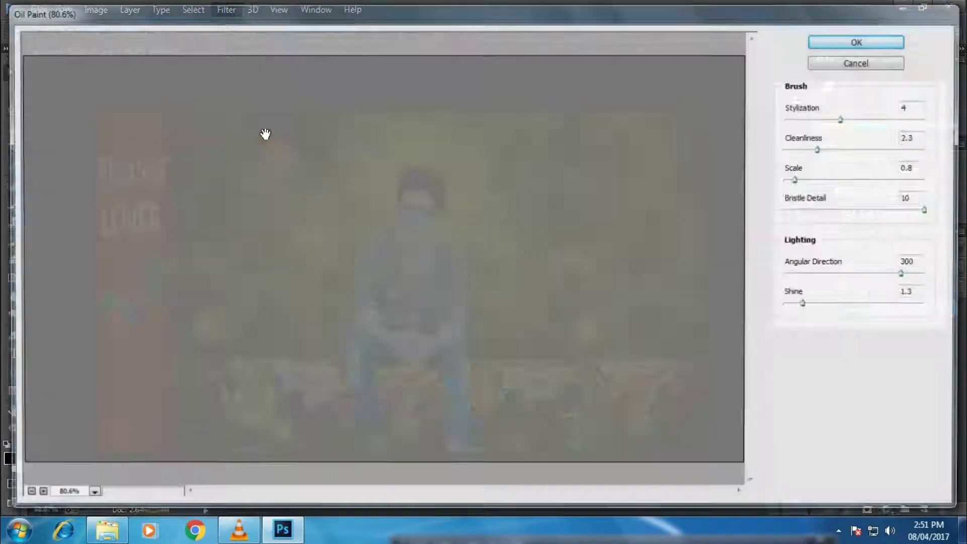
drag(809, 305, 790, 305)
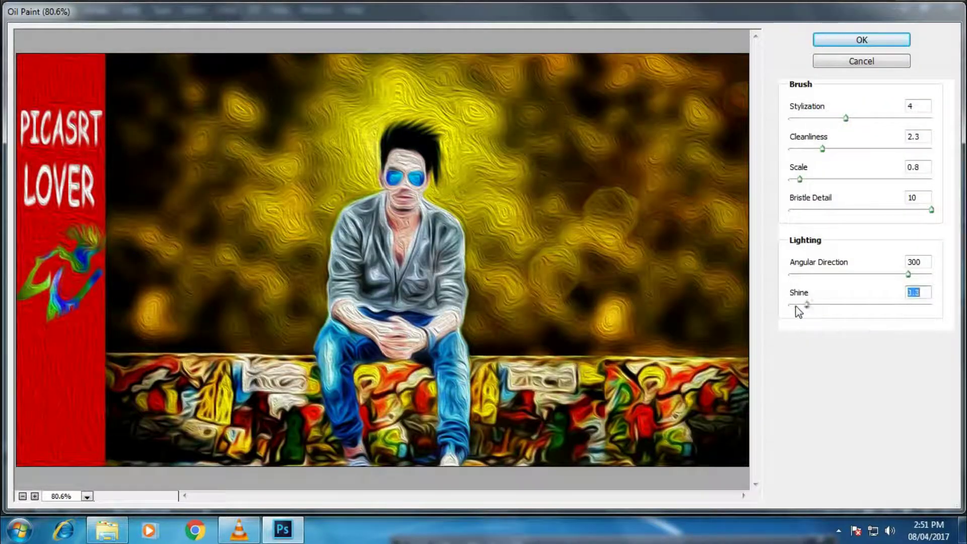
drag(908, 275, 790, 275)
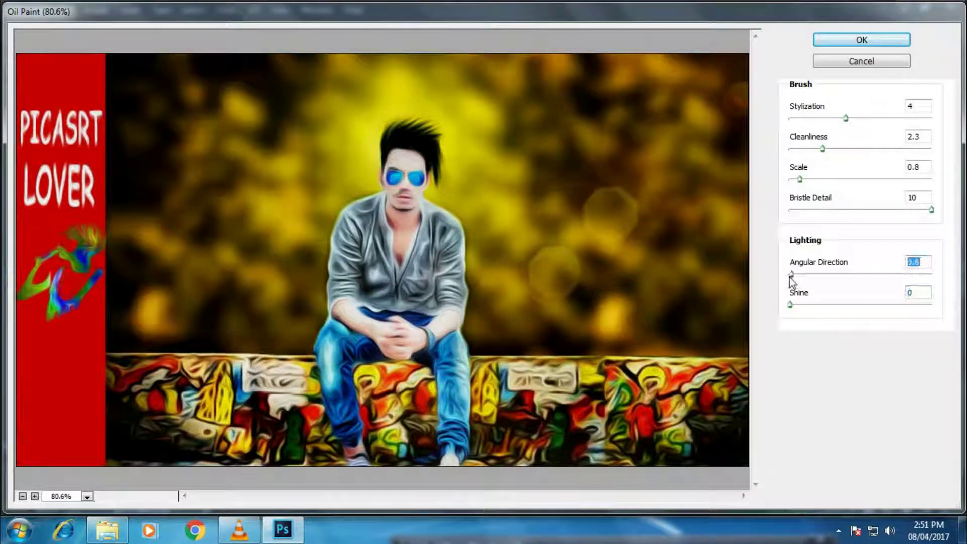
click(790, 209)
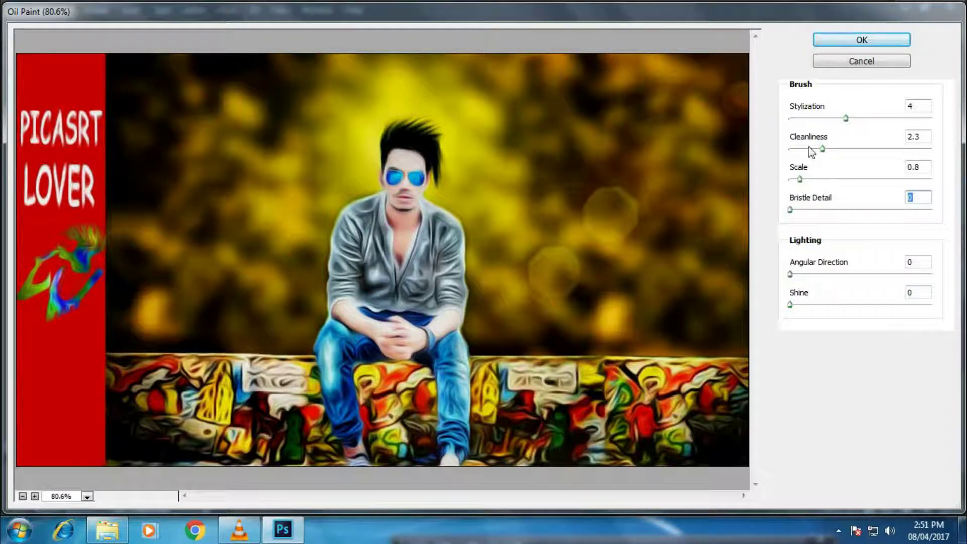
mouse_move(862, 149)
mouse_down()
mouse_move(898, 150)
mouse_move(789, 151)
mouse_up()
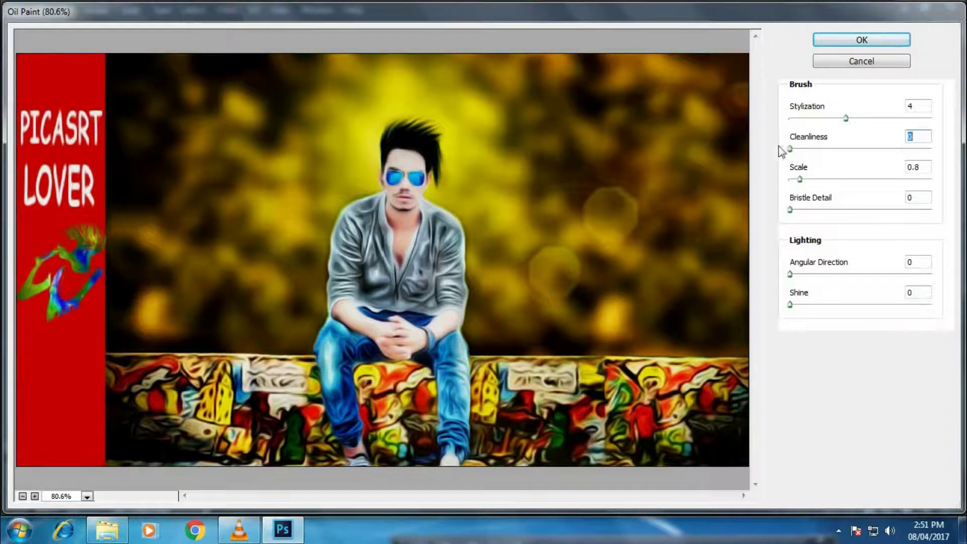
drag(840, 123, 792, 123)
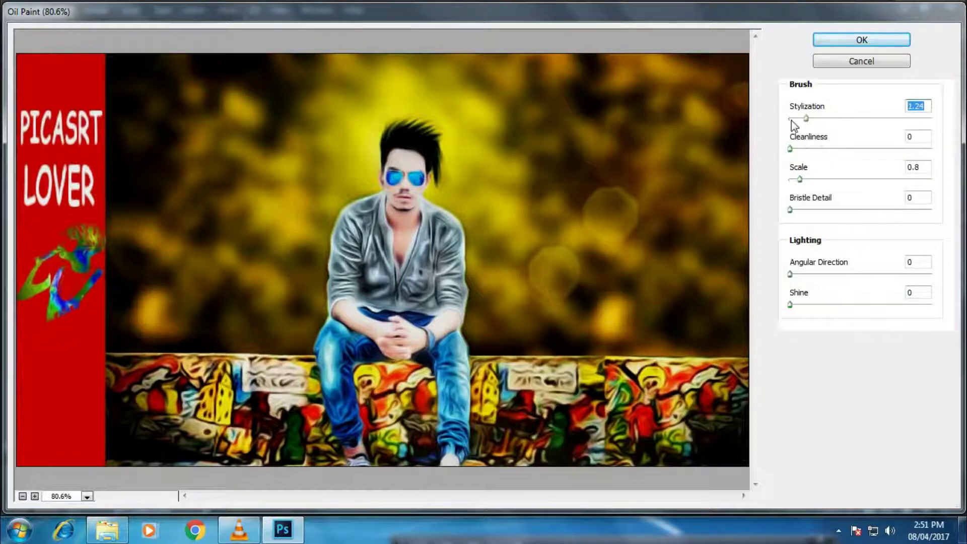
mouse_move(929, 124)
mouse_down()
mouse_move(812, 123)
mouse_move(799, 134)
mouse_move(805, 125)
mouse_move(818, 150)
mouse_move(789, 181)
mouse_up()
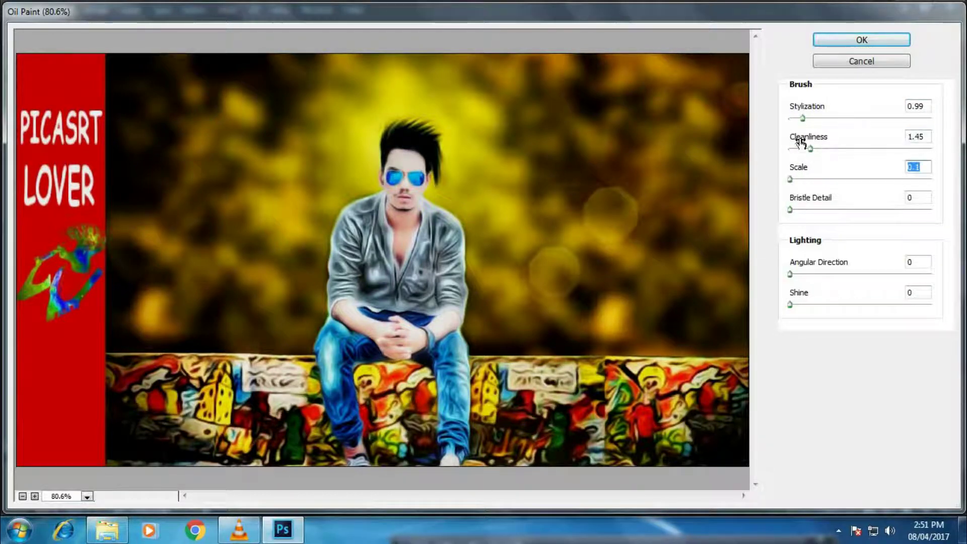
drag(809, 149, 799, 149)
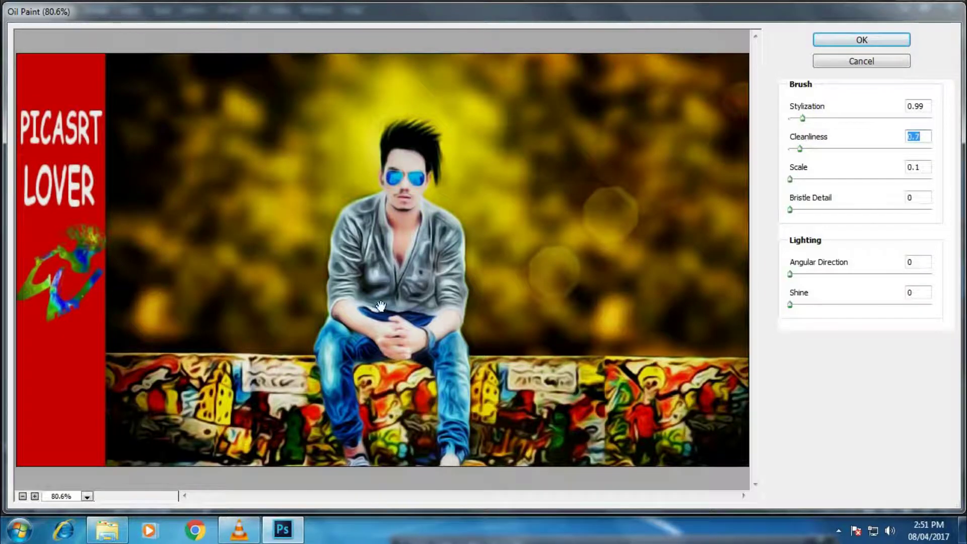
click(861, 39)
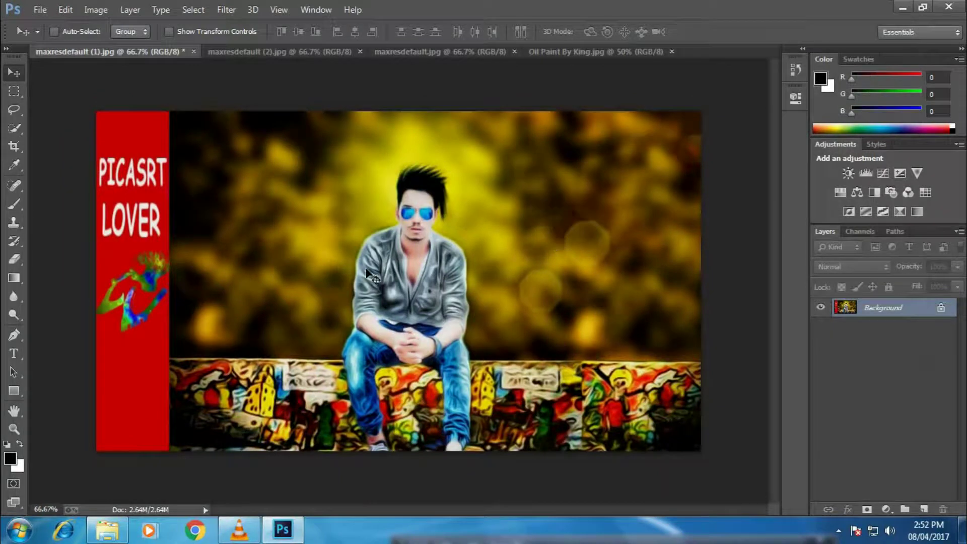
Apply Oil Paint to maxresdefault (2).jpg with Stylization 1.49 and Cleanliness 0.9.
click(260, 51)
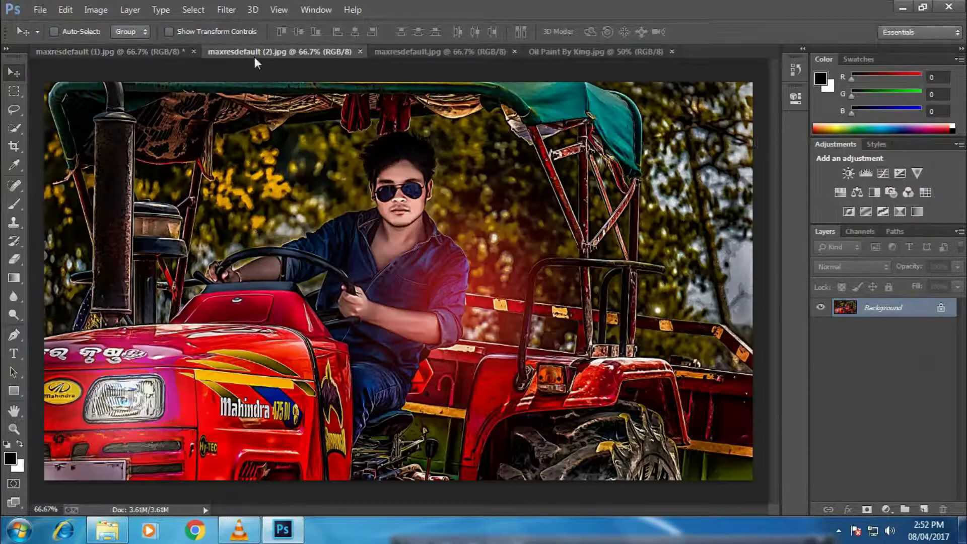
click(226, 10)
click(245, 132)
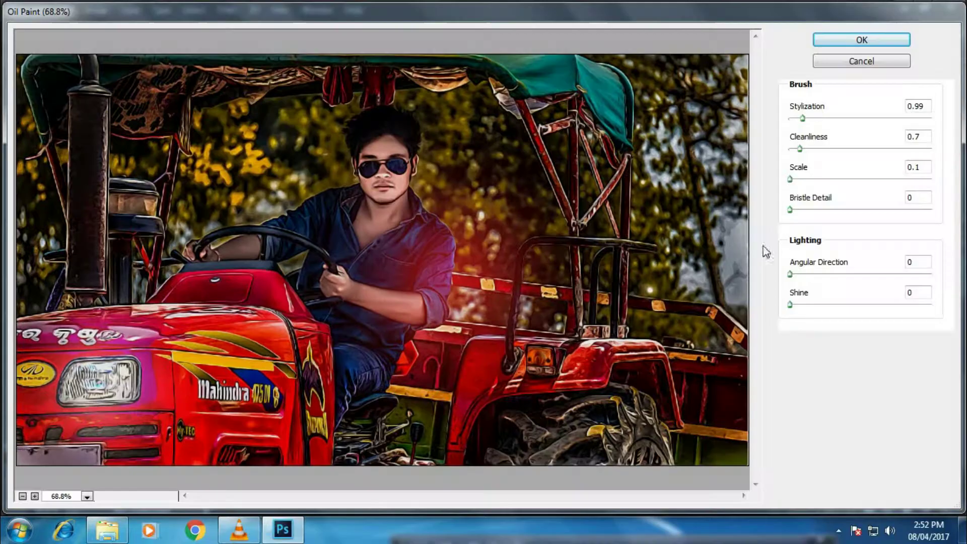
click(852, 119)
drag(890, 120, 925, 121)
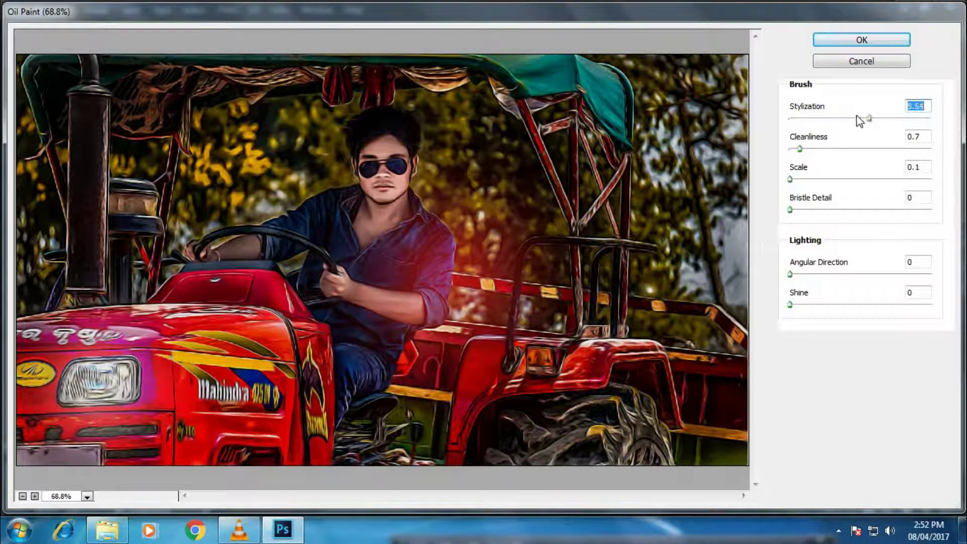
mouse_move(859, 121)
mouse_down()
mouse_move(805, 121)
mouse_move(863, 150)
mouse_move(885, 149)
mouse_move(806, 157)
mouse_up()
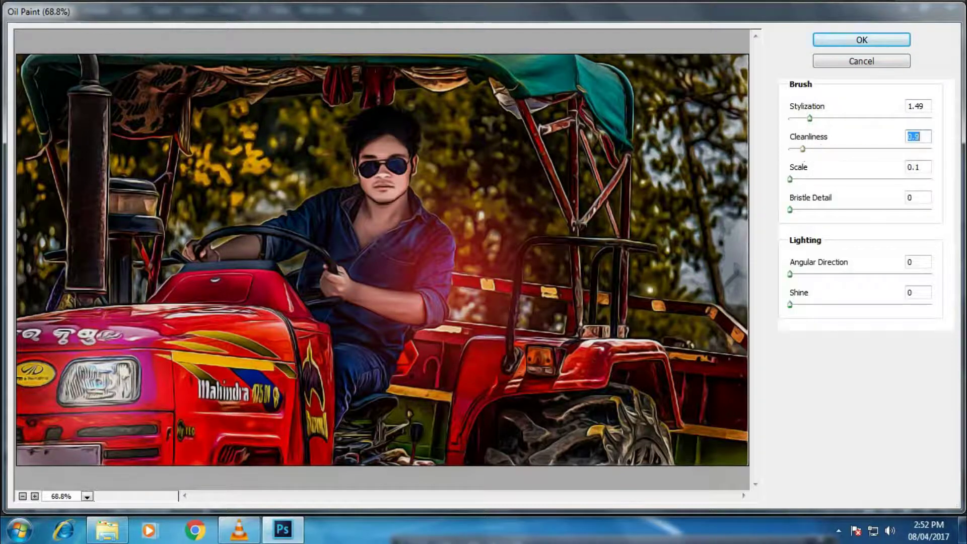
click(860, 40)
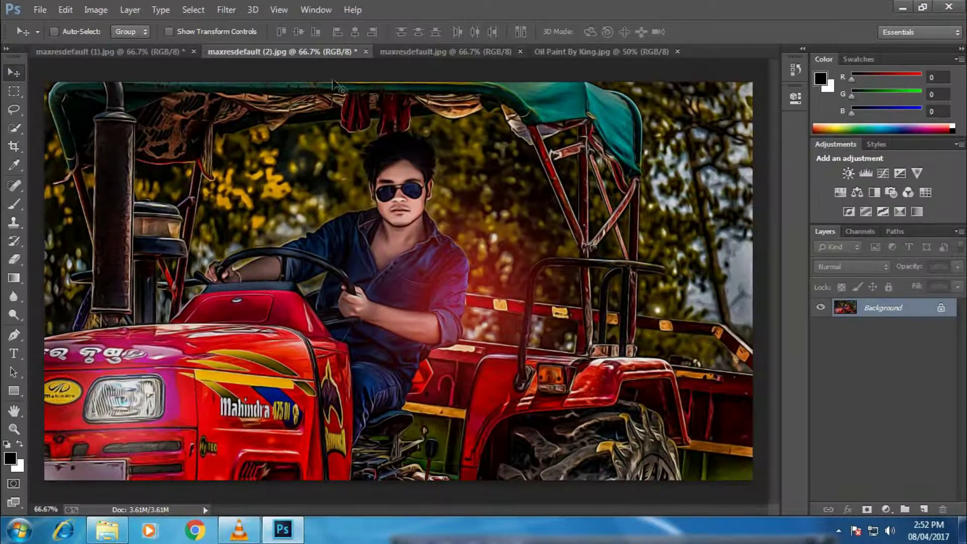
Apply Oil Paint to the DP KA hot portrait with a slightly adjusted Stylization.
click(406, 52)
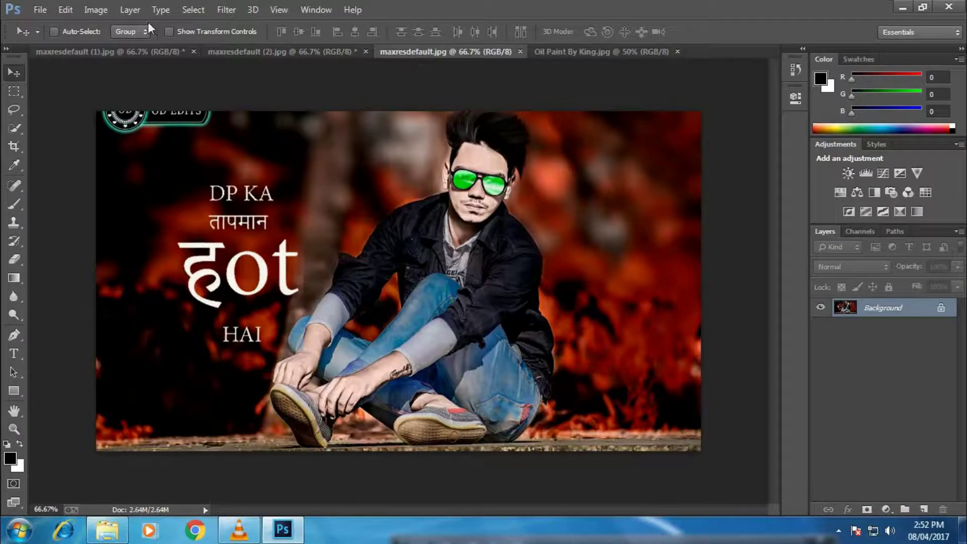
click(227, 10)
click(244, 132)
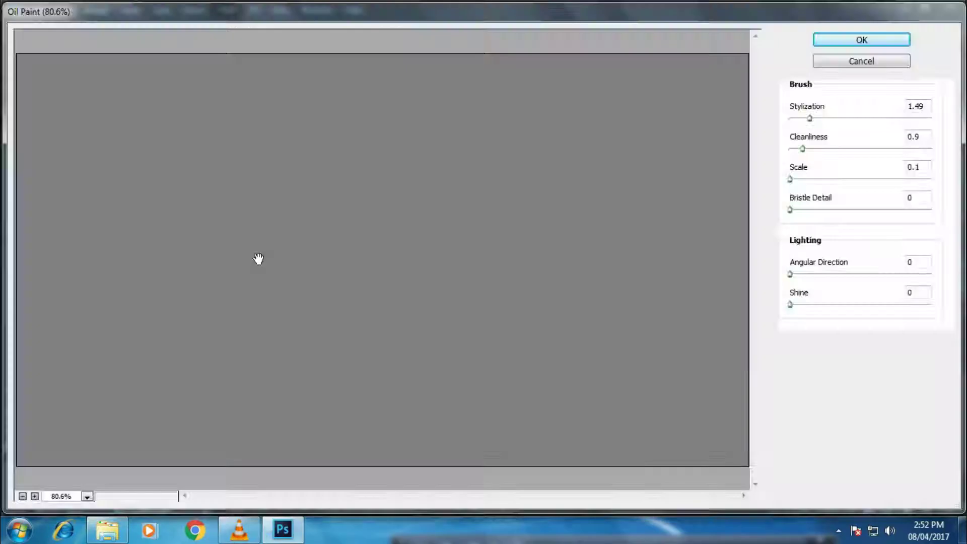
drag(811, 119, 804, 130)
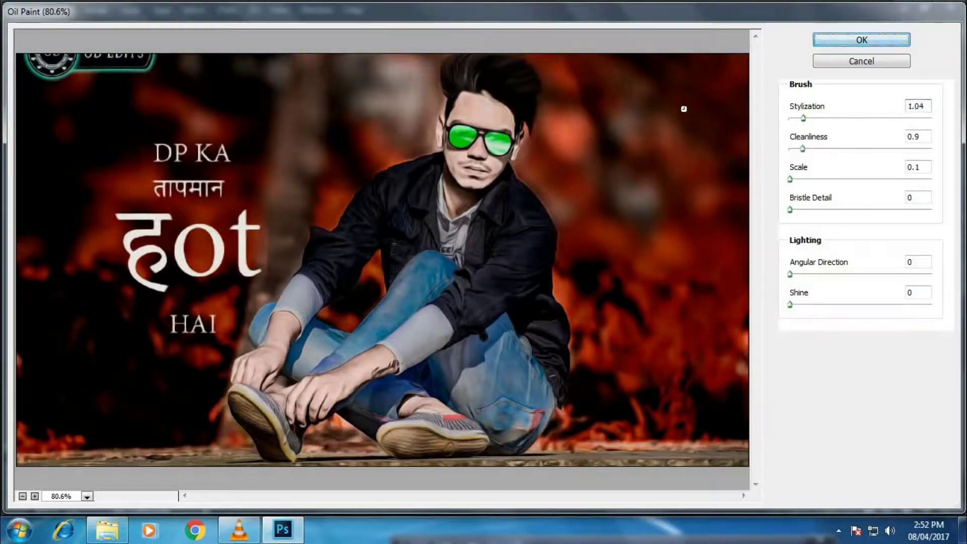
key(Return)
Apply Oil Paint to Oil Paint By King.jpg with Stylization 5.5 and Cleanliness 1.05.
click(592, 54)
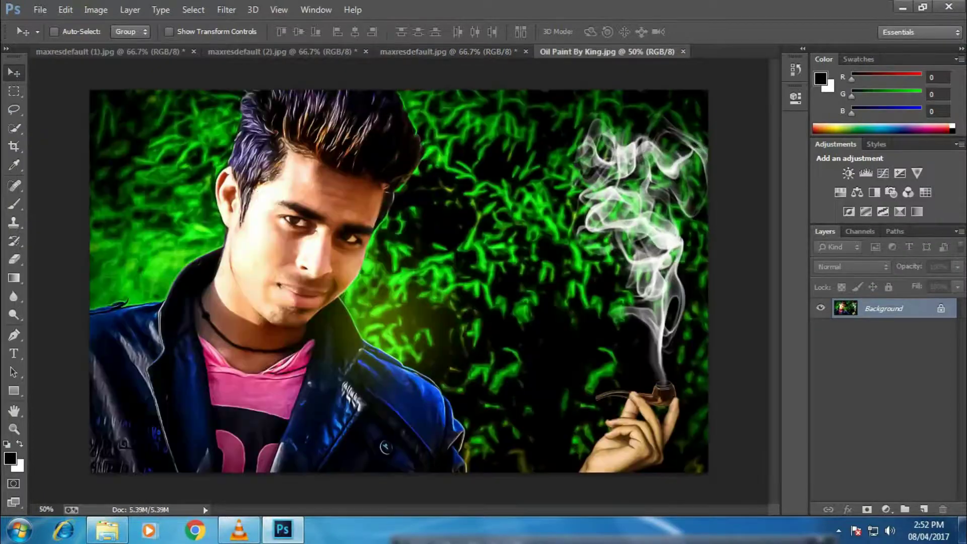
click(227, 10)
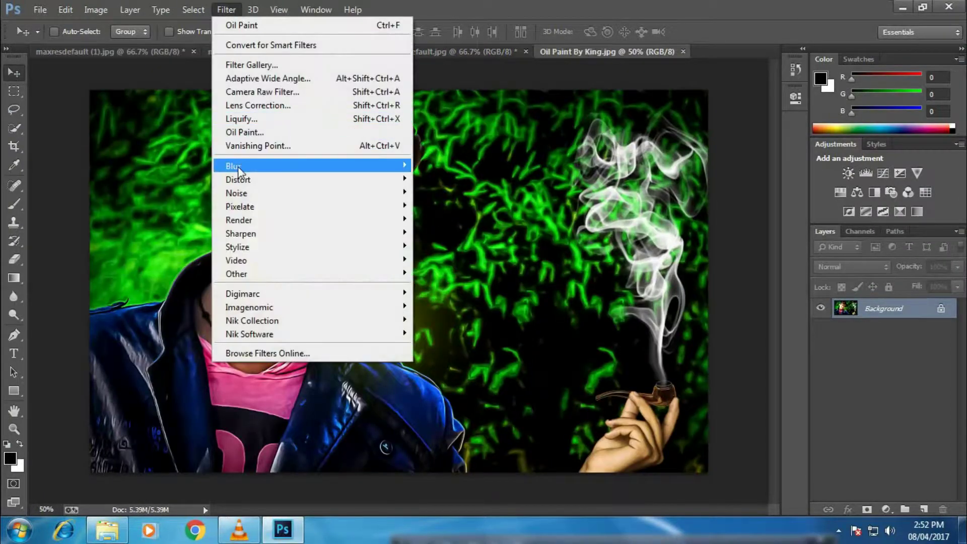
click(241, 133)
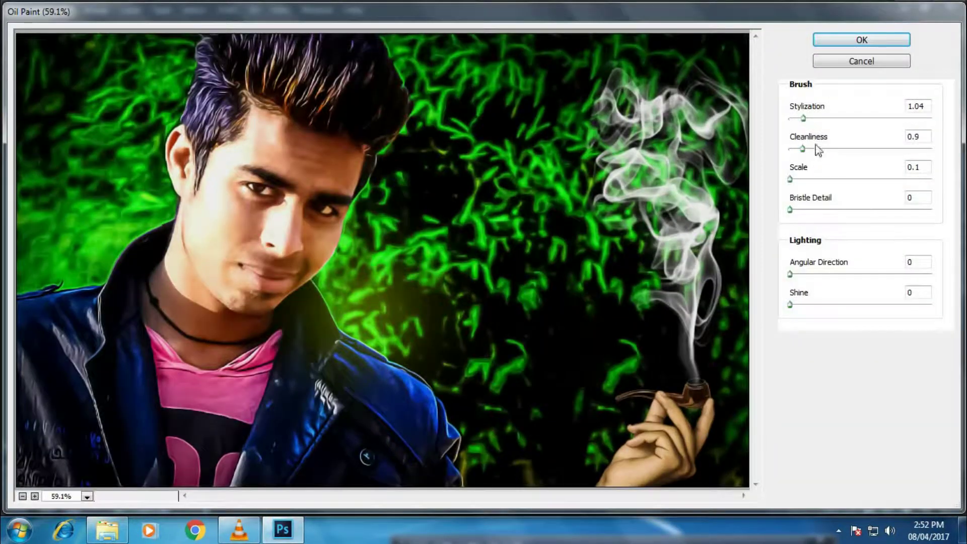
drag(803, 119, 867, 119)
mouse_move(803, 149)
mouse_down()
mouse_move(880, 149)
mouse_move(803, 149)
mouse_up()
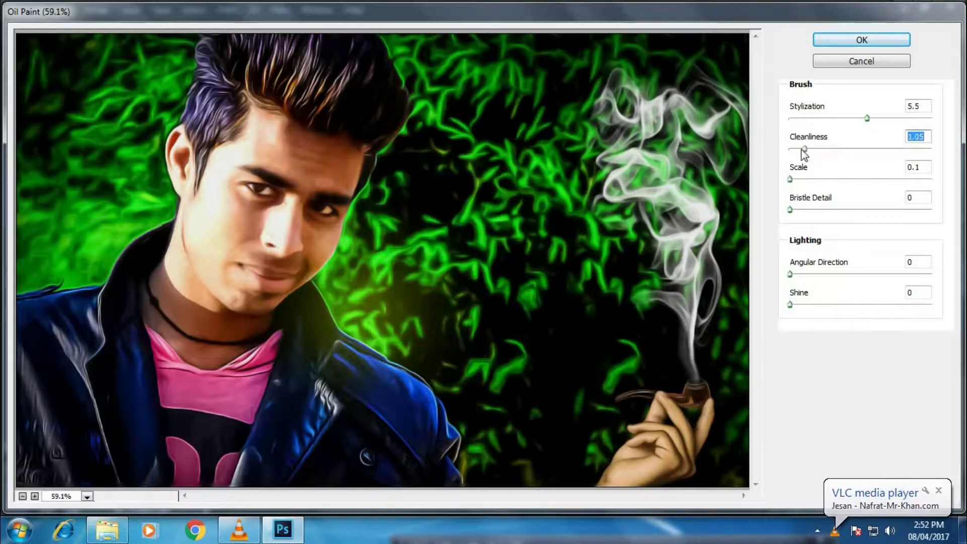
click(860, 41)
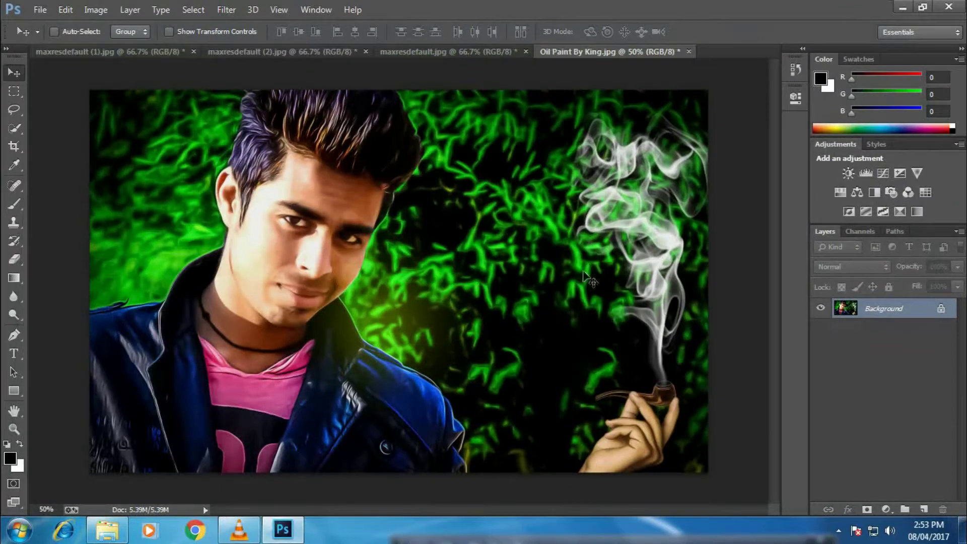
click(226, 10)
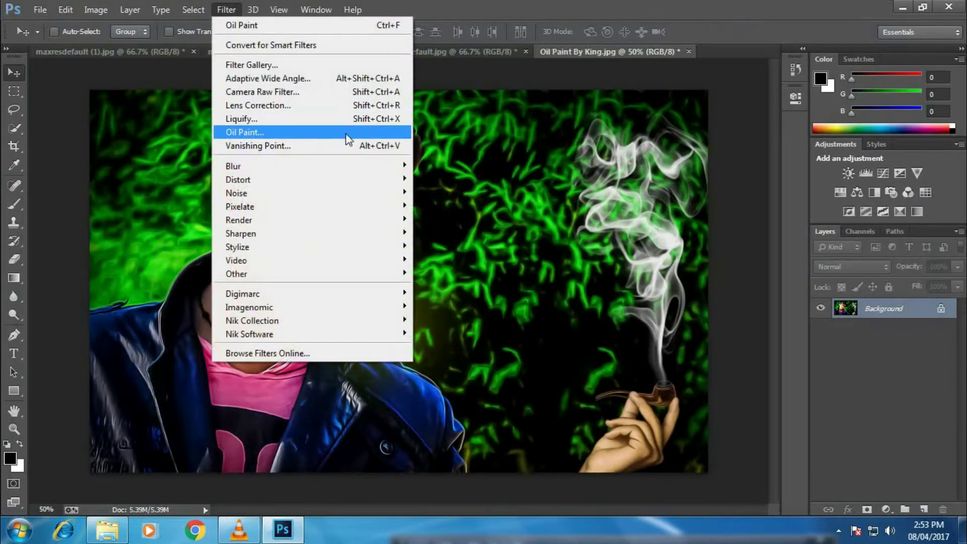